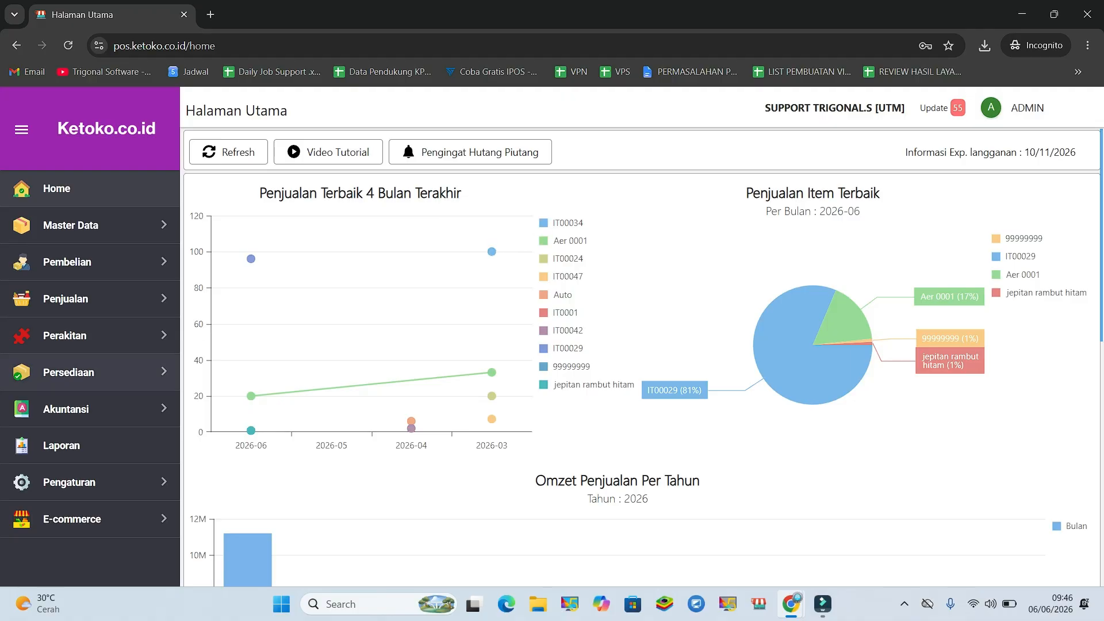
# - Open the Import Varian Level page under the settings for importing variant item data
pyautogui.click(69, 482)
pyautogui.scroll(-2, 69, 482)
pyautogui.scroll(-5, 86, 403)
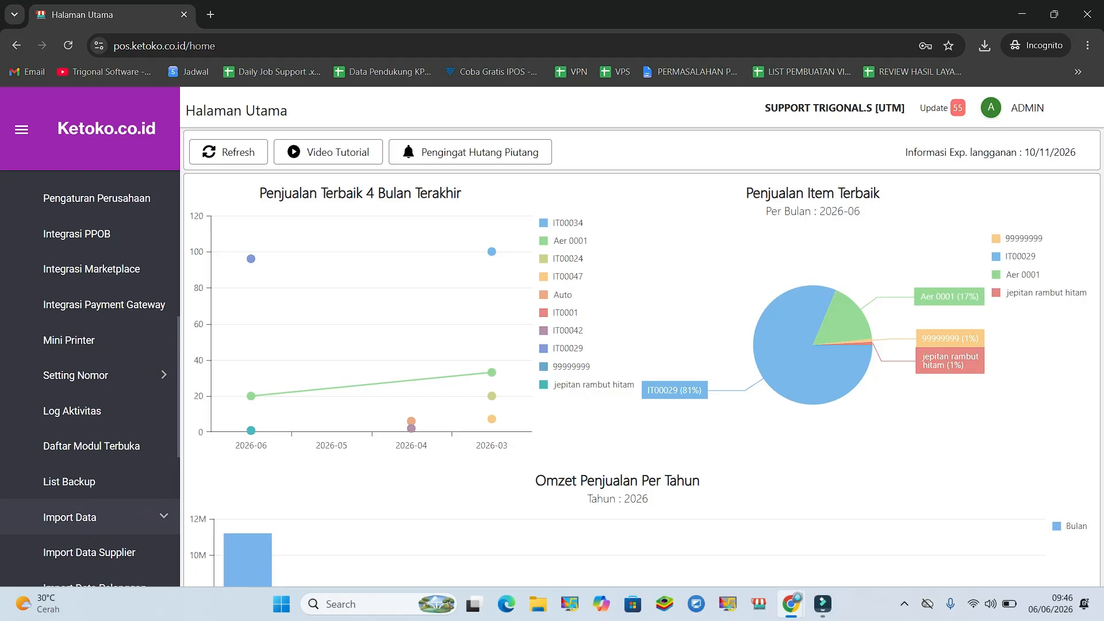
pyautogui.click(87, 517)
pyautogui.scroll(-1, 86, 381)
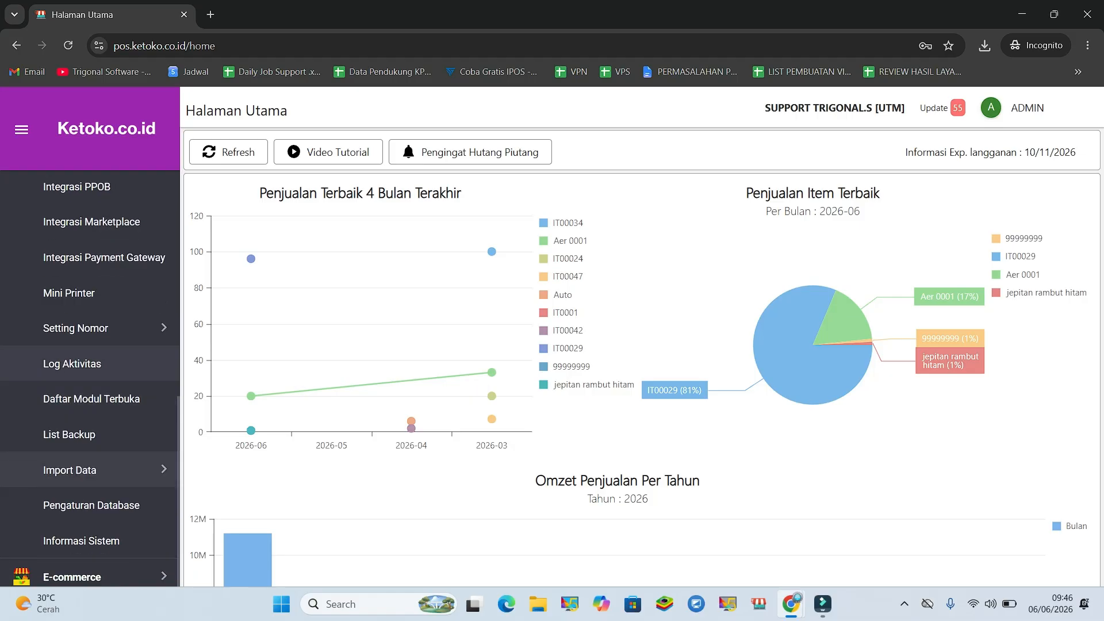
pyautogui.click(86, 470)
pyautogui.scroll(-3, 86, 425)
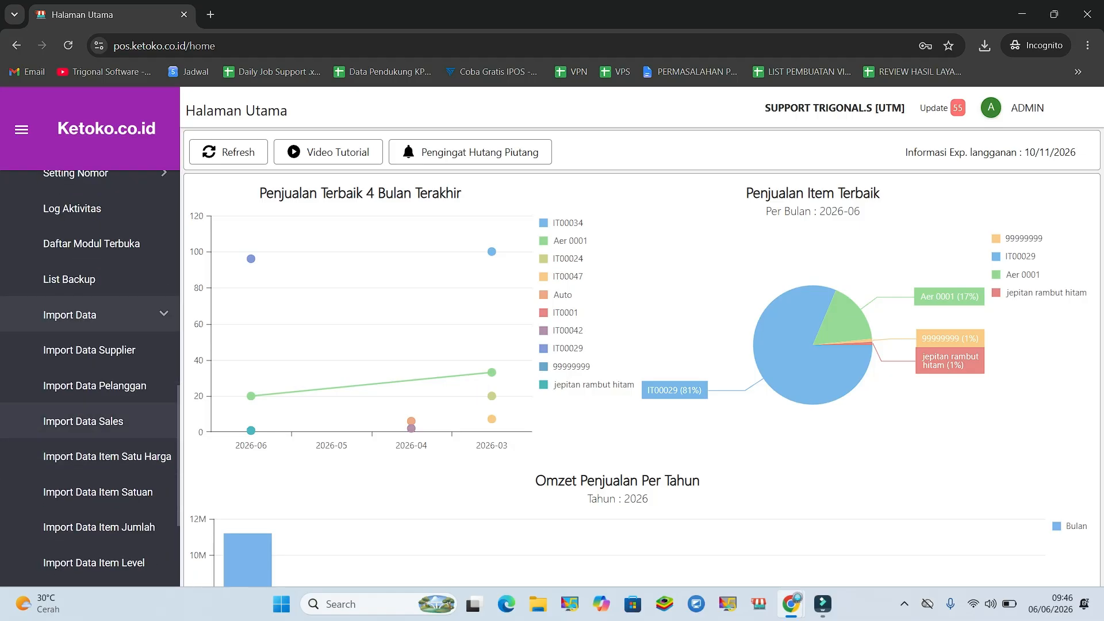
pyautogui.scroll(-2, 86, 382)
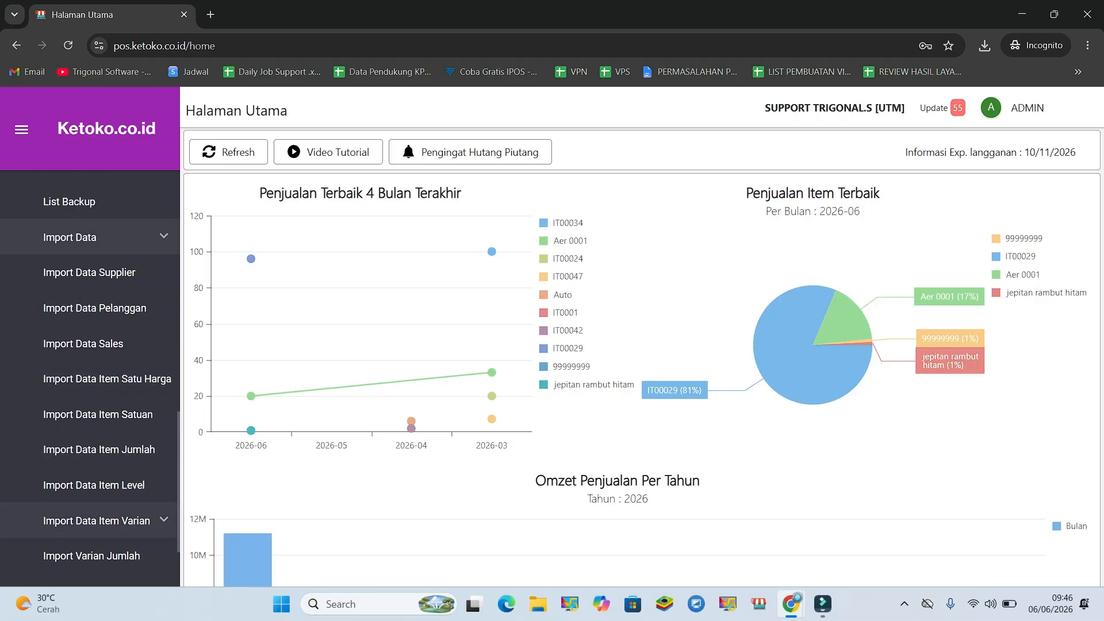
pyautogui.click(96, 520)
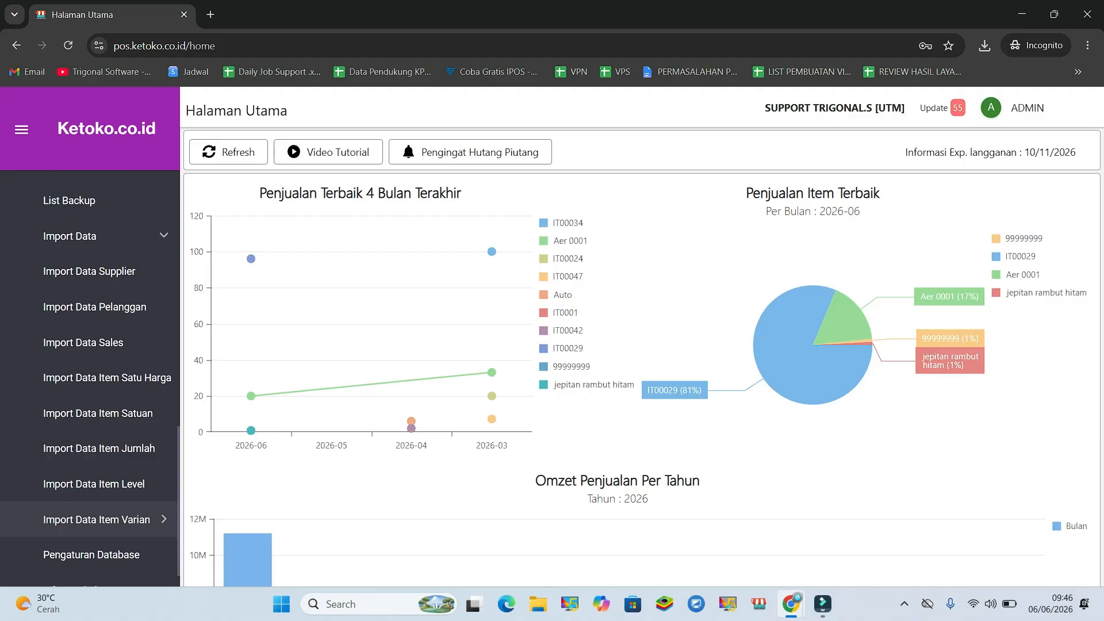
pyautogui.click(96, 520)
pyautogui.scroll(-1, 97, 520)
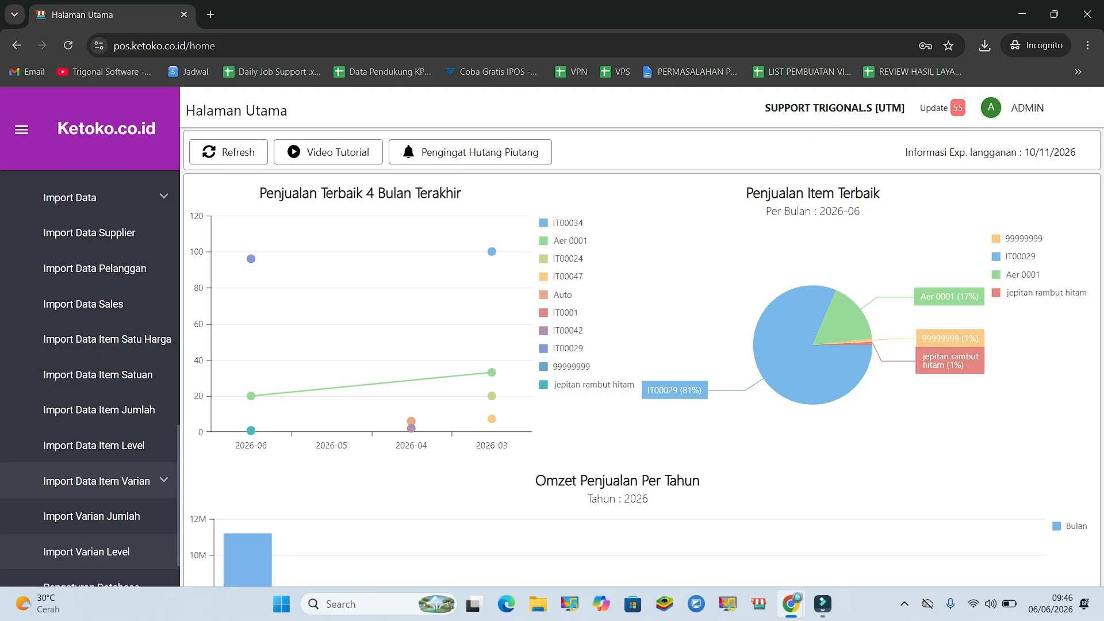
pyautogui.click(86, 552)
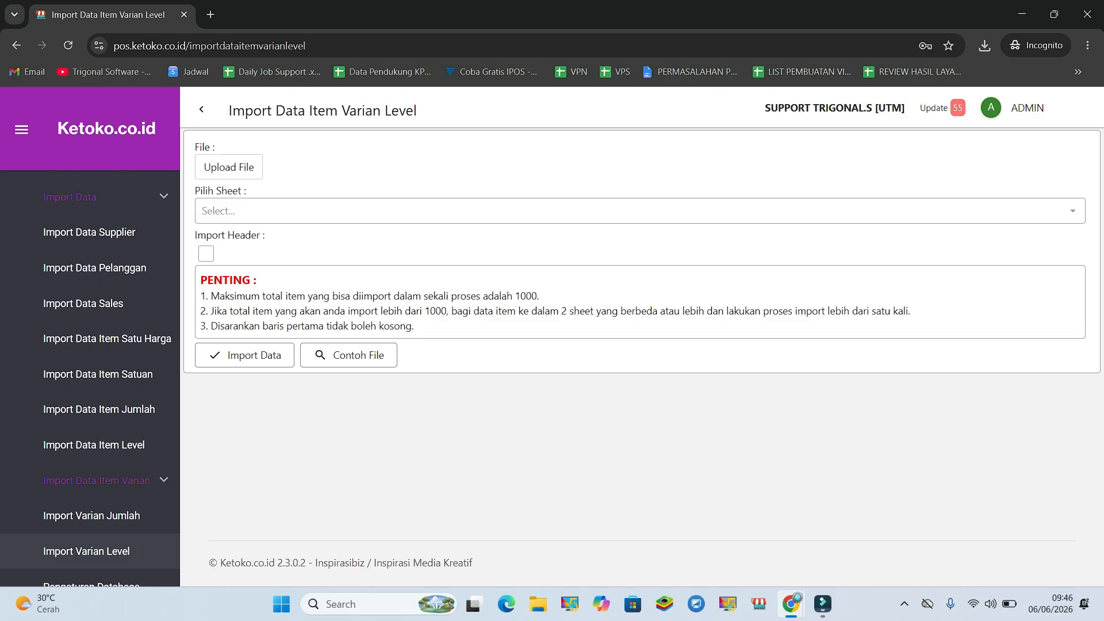
# - Read the important notes on the import page about the item limit, splitting sheets and the first row
pyautogui.moveTo(538, 296); pyautogui.dragTo(211, 295)
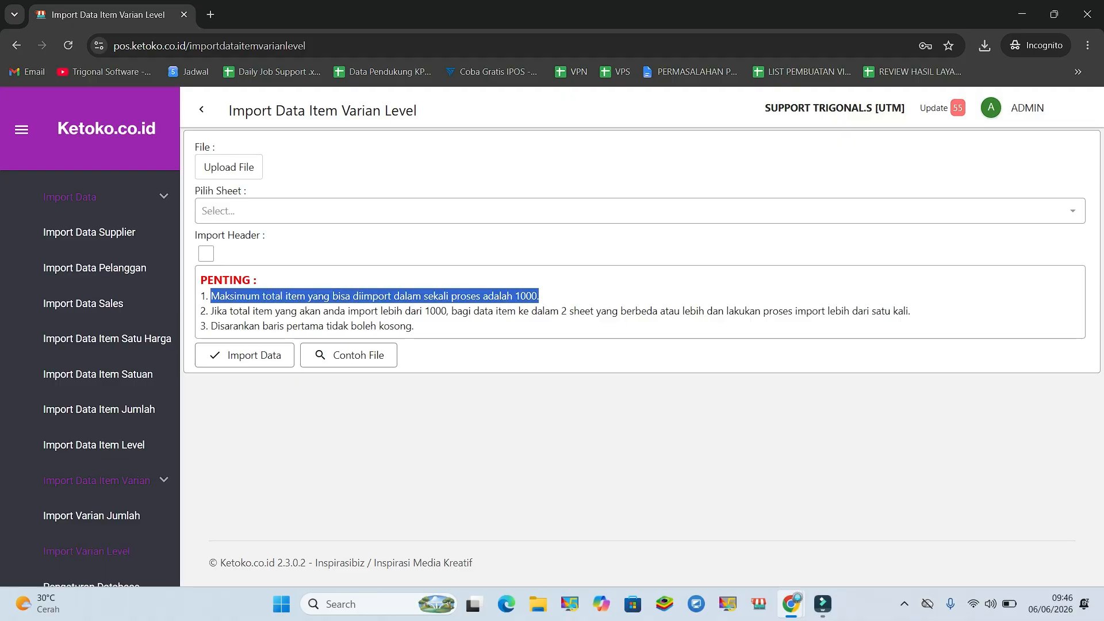
pyautogui.click(210, 310)
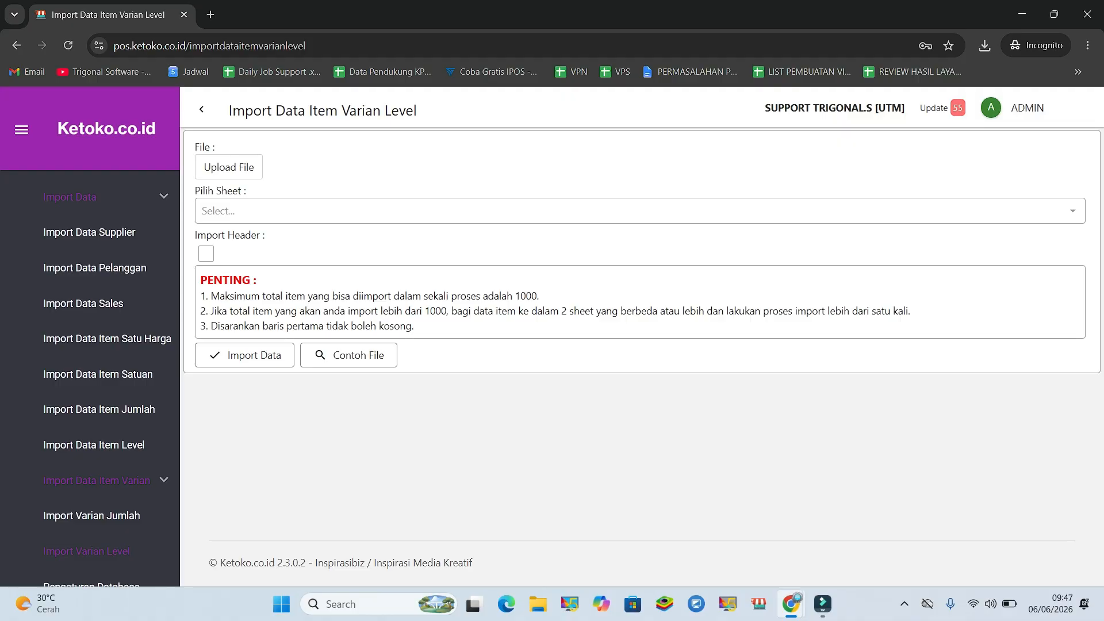
pyautogui.moveTo(414, 326); pyautogui.dragTo(200, 326)
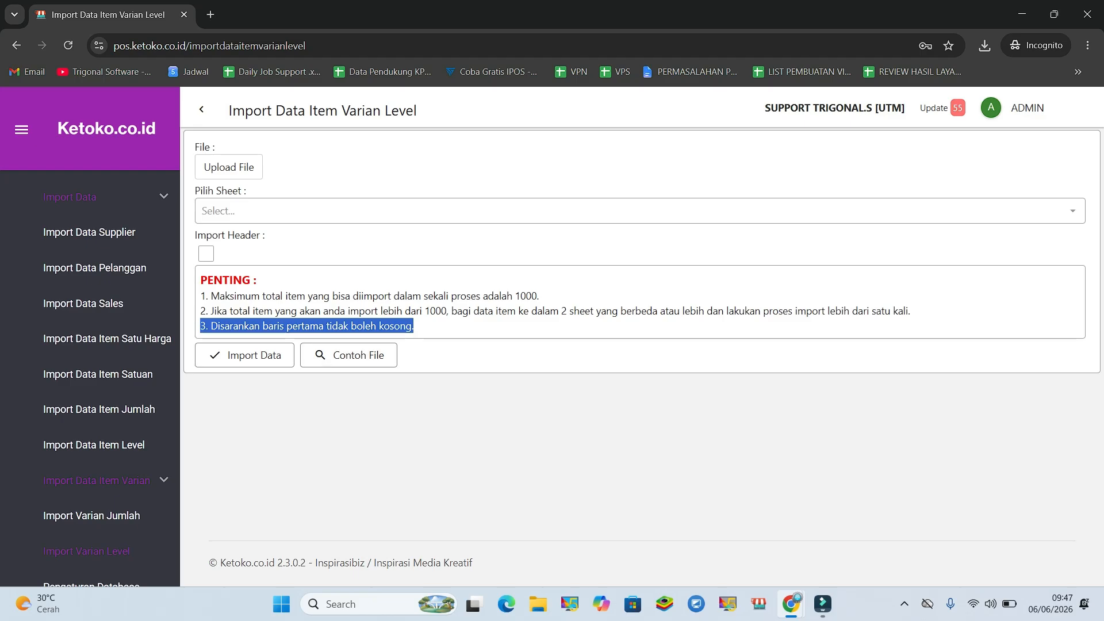
pyautogui.click(411, 423)
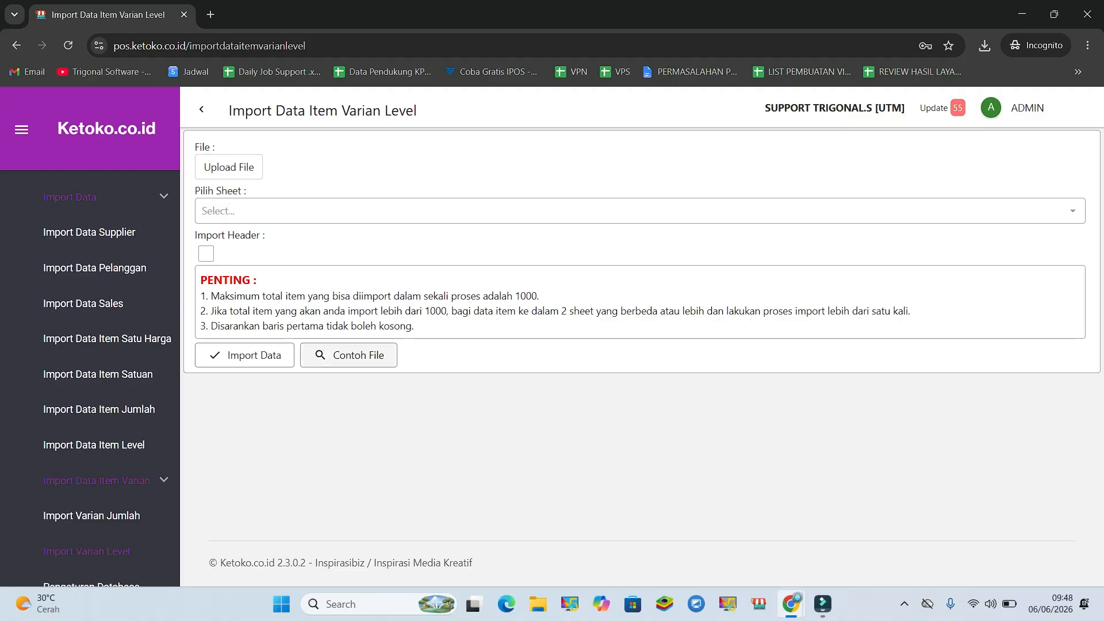
# - Download the sample import file as item_varian_level to Downloads, replacing the existing copy
pyautogui.click(349, 356)
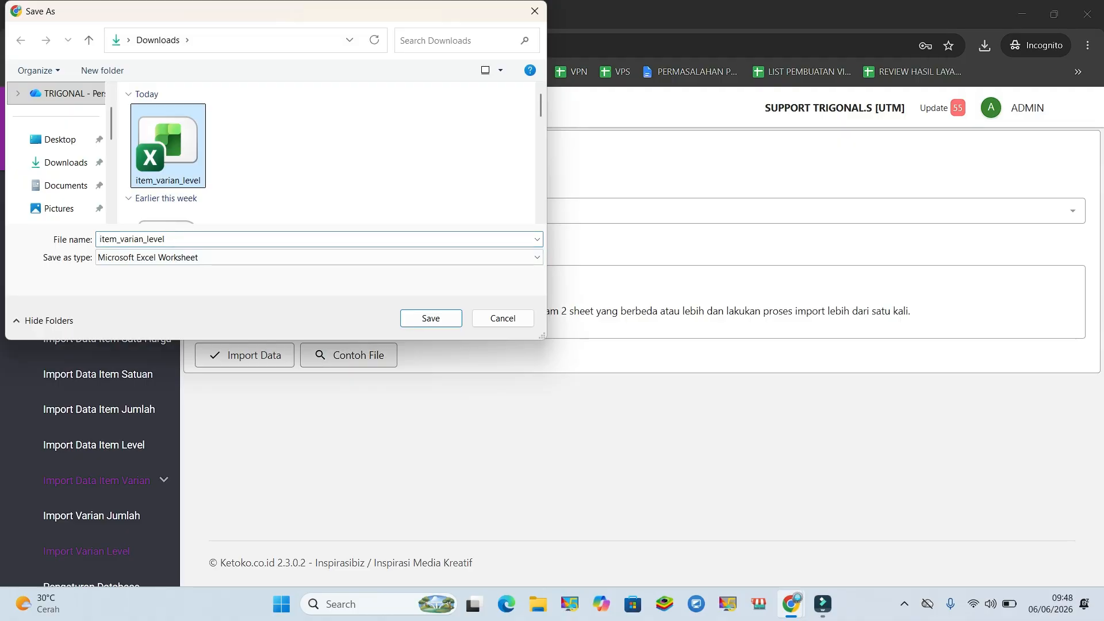
pyautogui.click(431, 319)
pyautogui.press('Left')
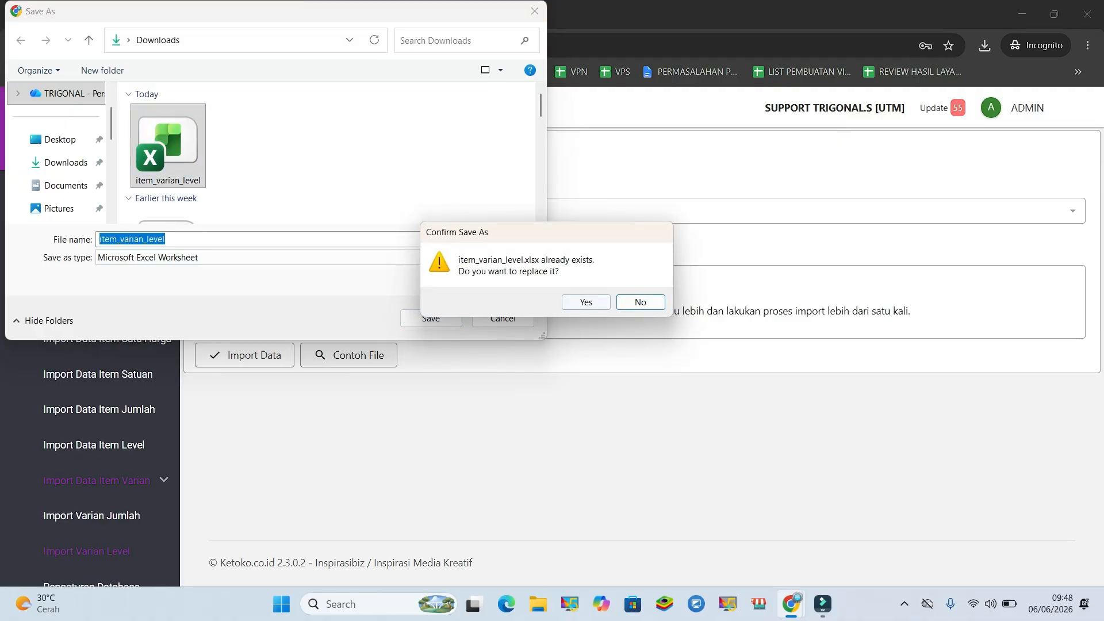
pyautogui.press('Return')
# - Open the downloaded item_varian_level workbook in Excel from the Downloads folder and close the folder window
pyautogui.click(948, 120)
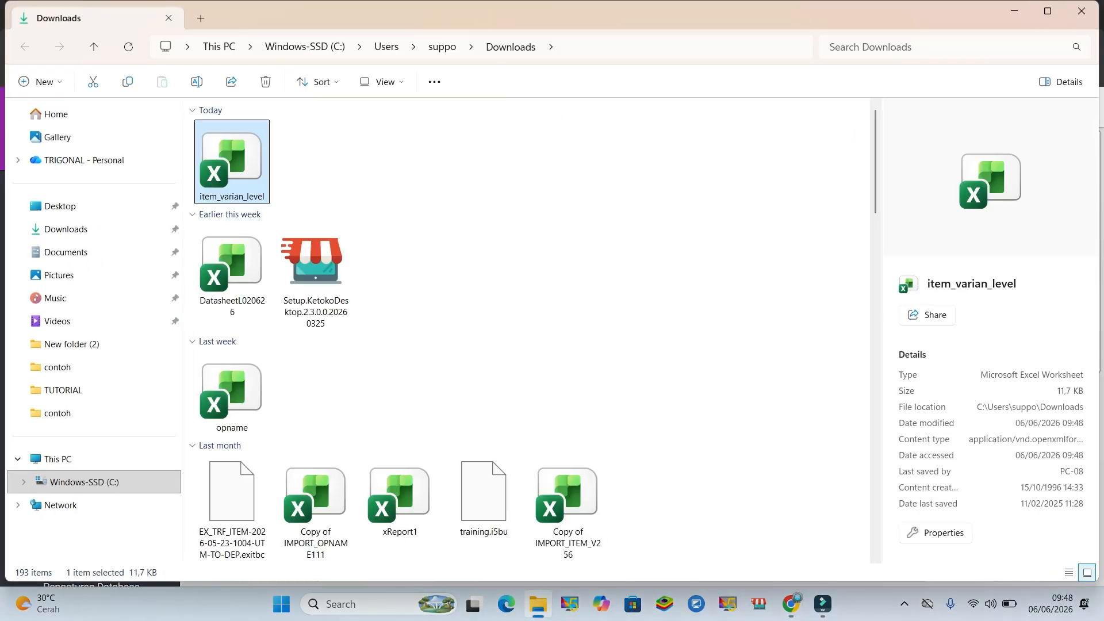
pyautogui.doubleClick(232, 162)
pyautogui.click(1082, 11)
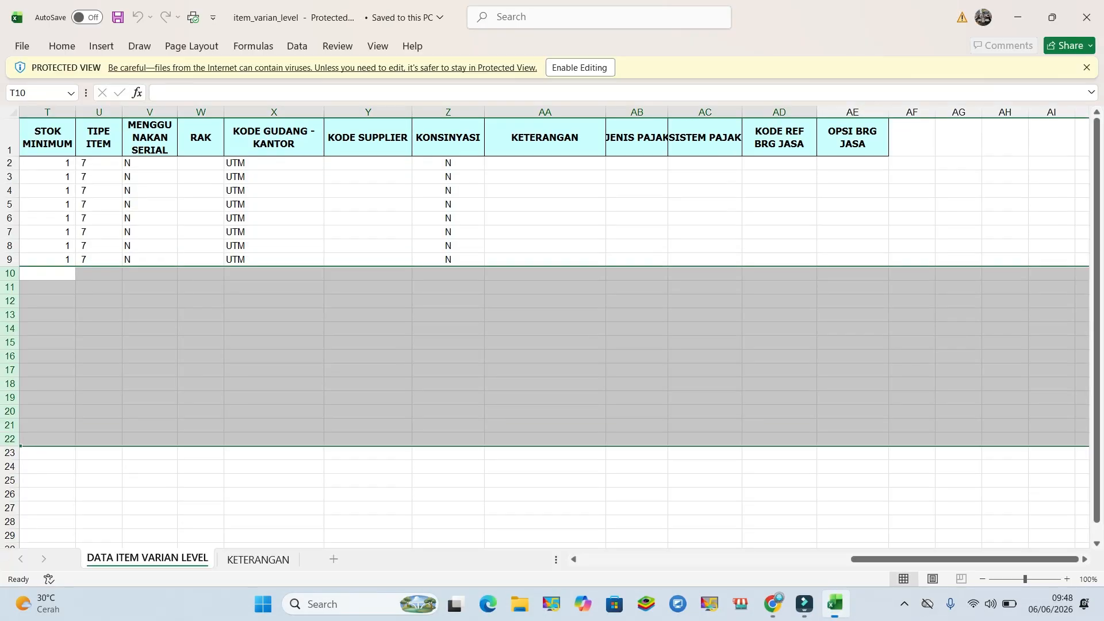
# - Examine the sample item codes, names and types in the DATA ITEM VARIAN LEVEL sheet
pyautogui.moveTo(966, 559); pyautogui.dragTo(695, 560)
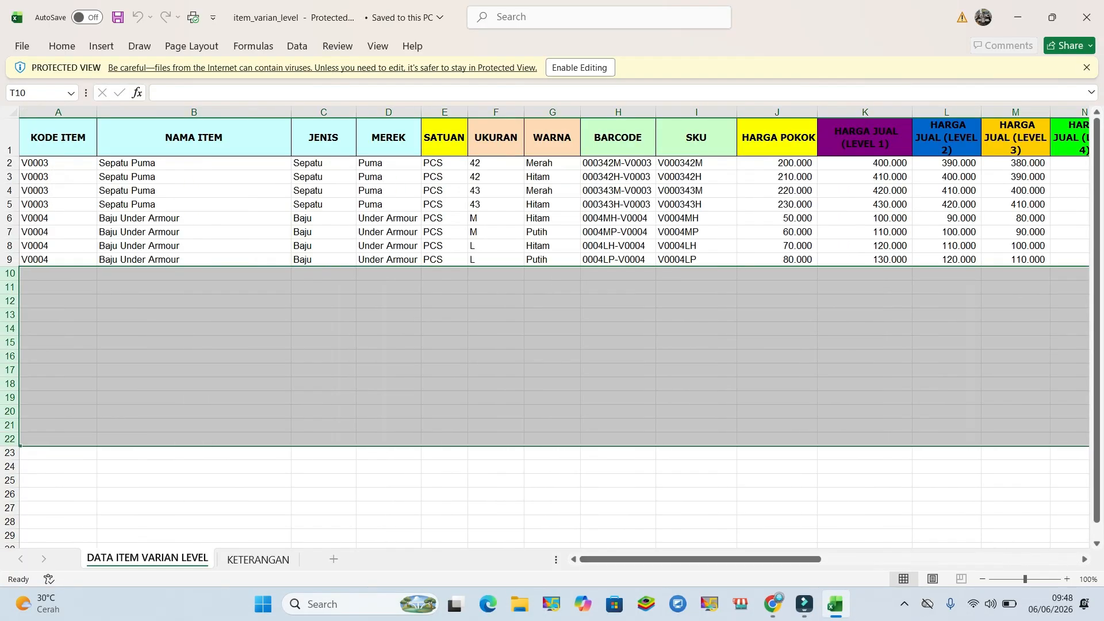
pyautogui.click(58, 260)
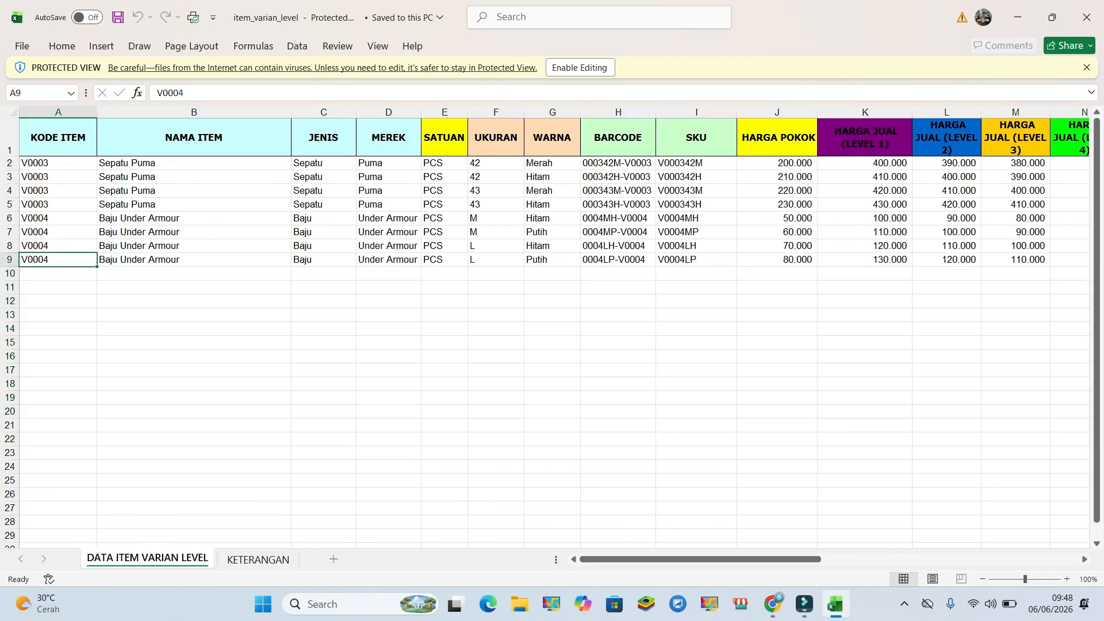
pyautogui.click(58, 163)
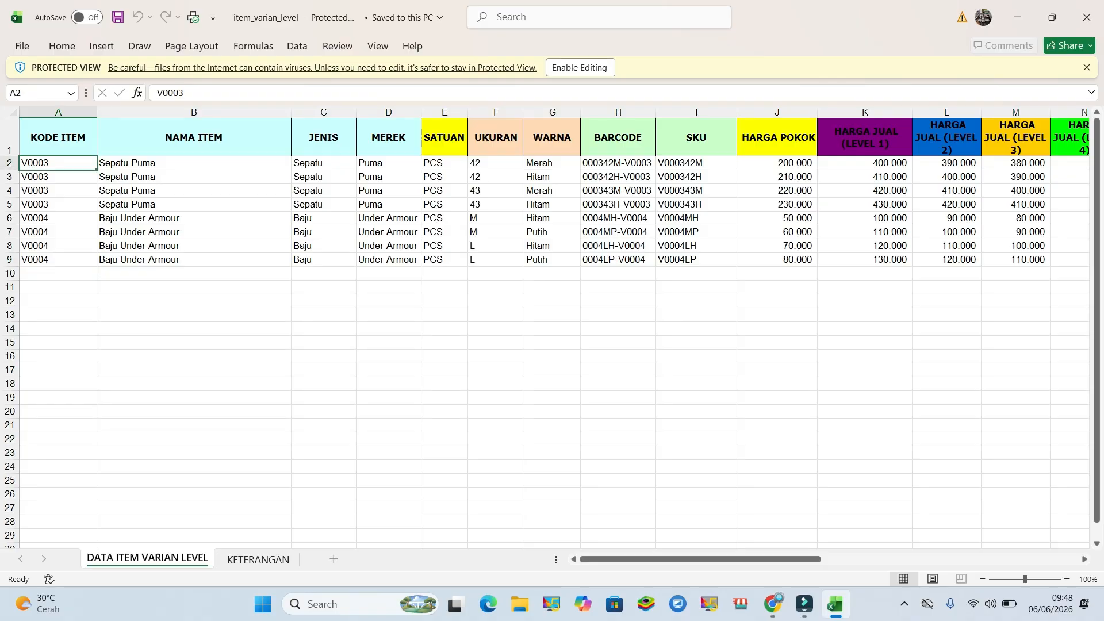
pyautogui.click(193, 177)
pyautogui.click(59, 177)
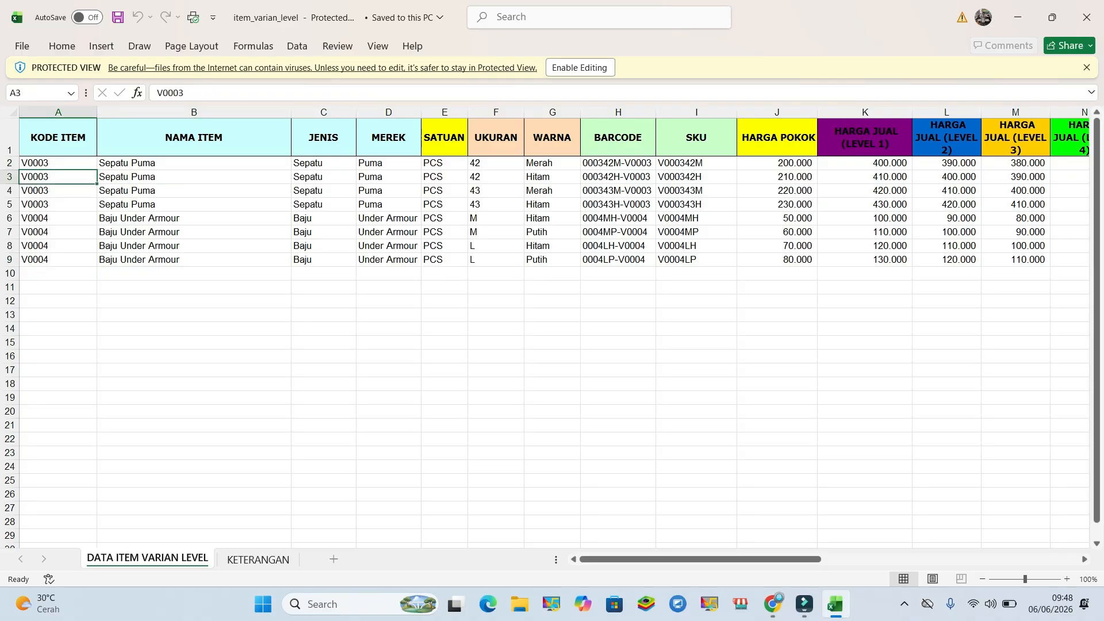
pyautogui.click(194, 177)
pyautogui.click(323, 177)
# - Enable editing of the protected workbook and check the item name and code in the last Sepatu Puma row
pyautogui.click(580, 68)
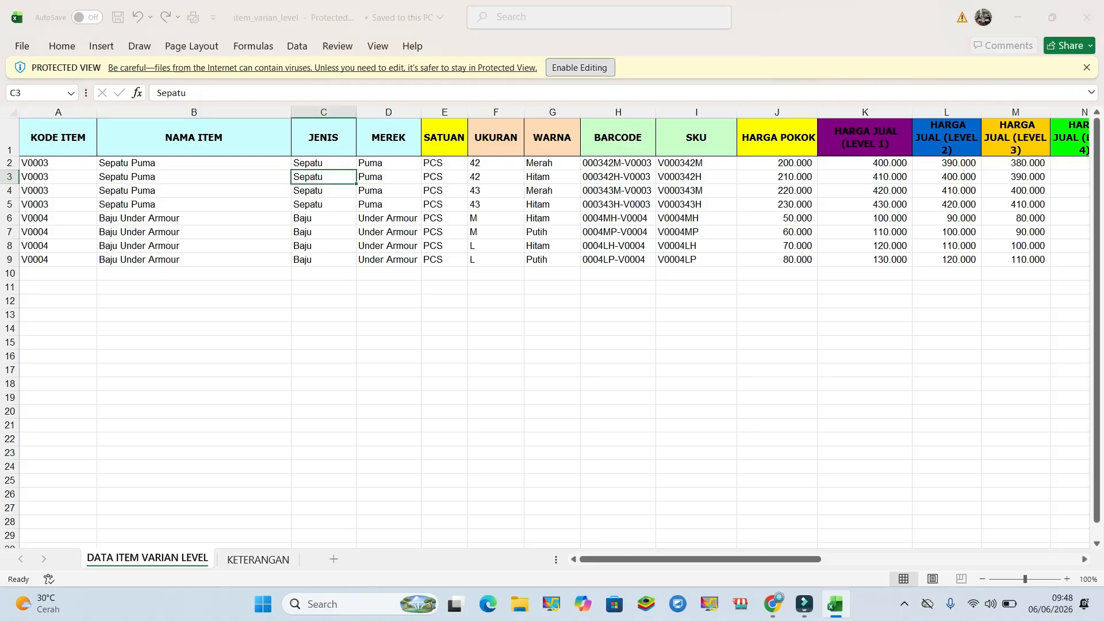
pyautogui.click(580, 68)
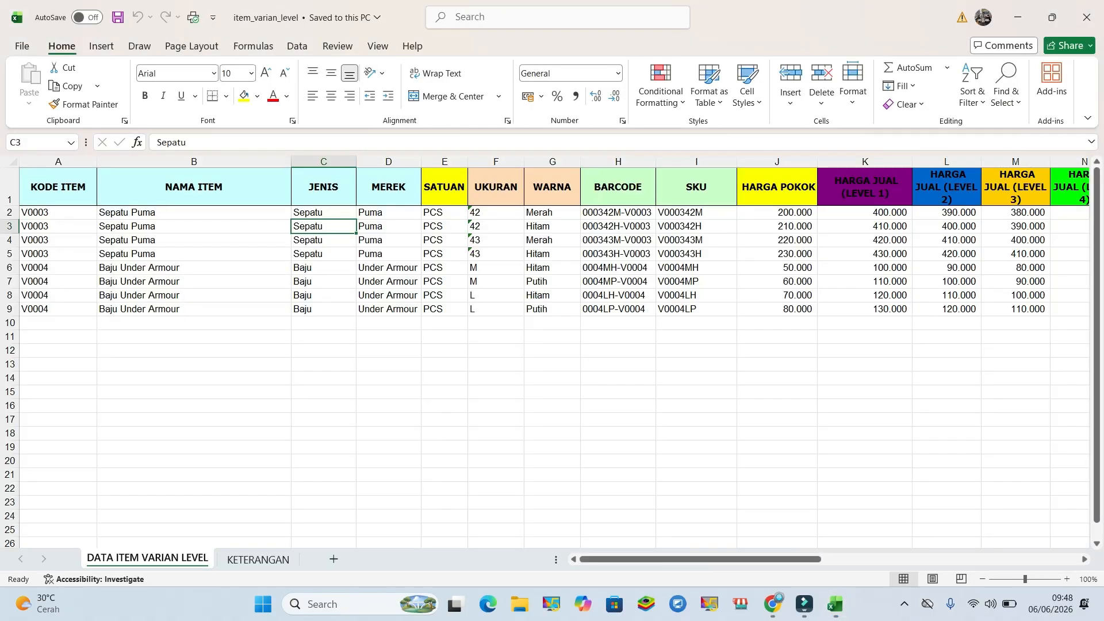
pyautogui.click(194, 254)
pyautogui.click(58, 254)
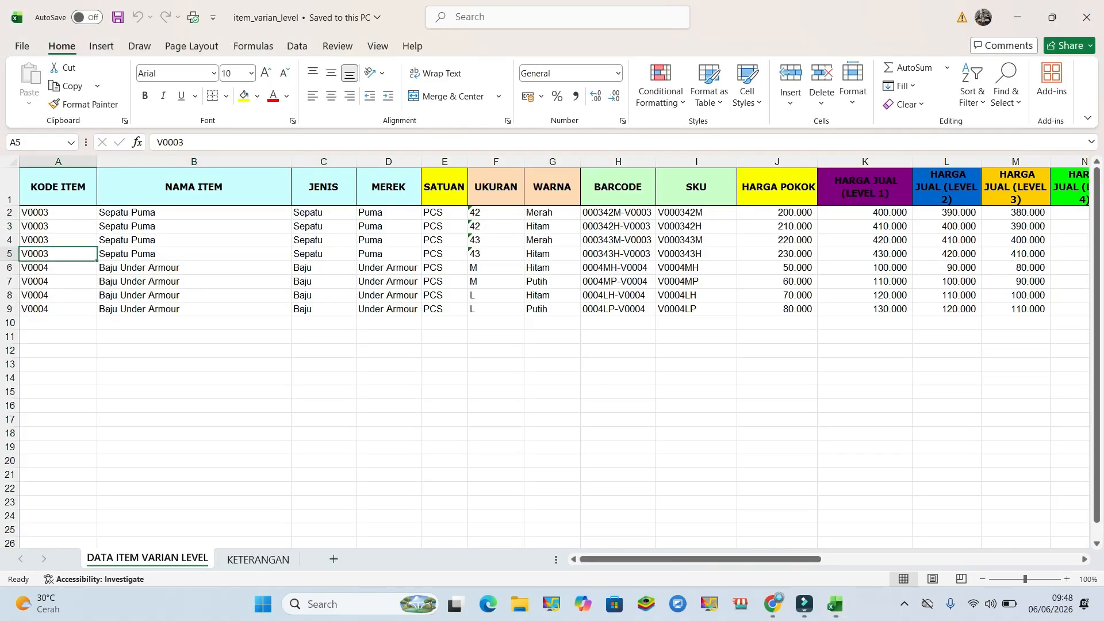
# - Start a new item in row 10 with item code TEST and item name BARANG A
pyautogui.click(58, 323)
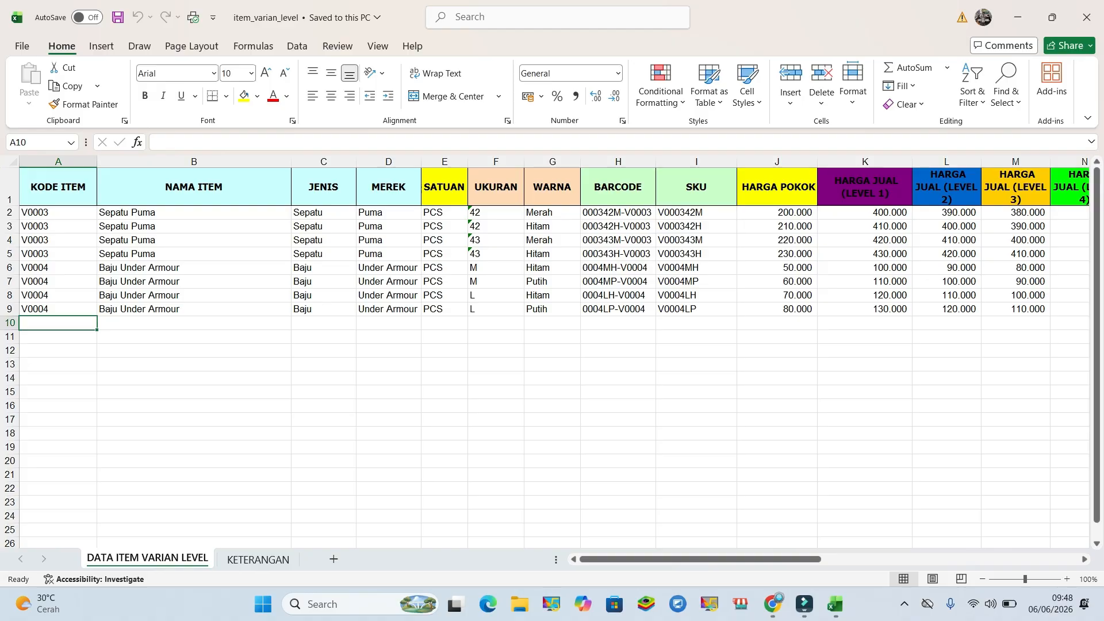
pyautogui.write('TEST')
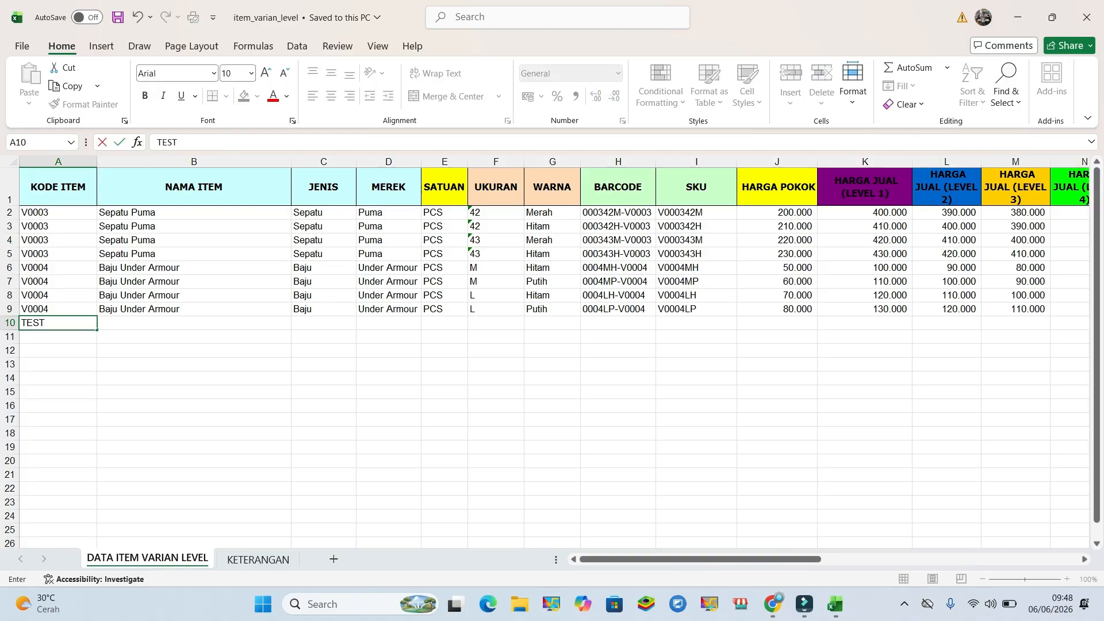
pyautogui.press('Tab')
pyautogui.write('BARANG A')
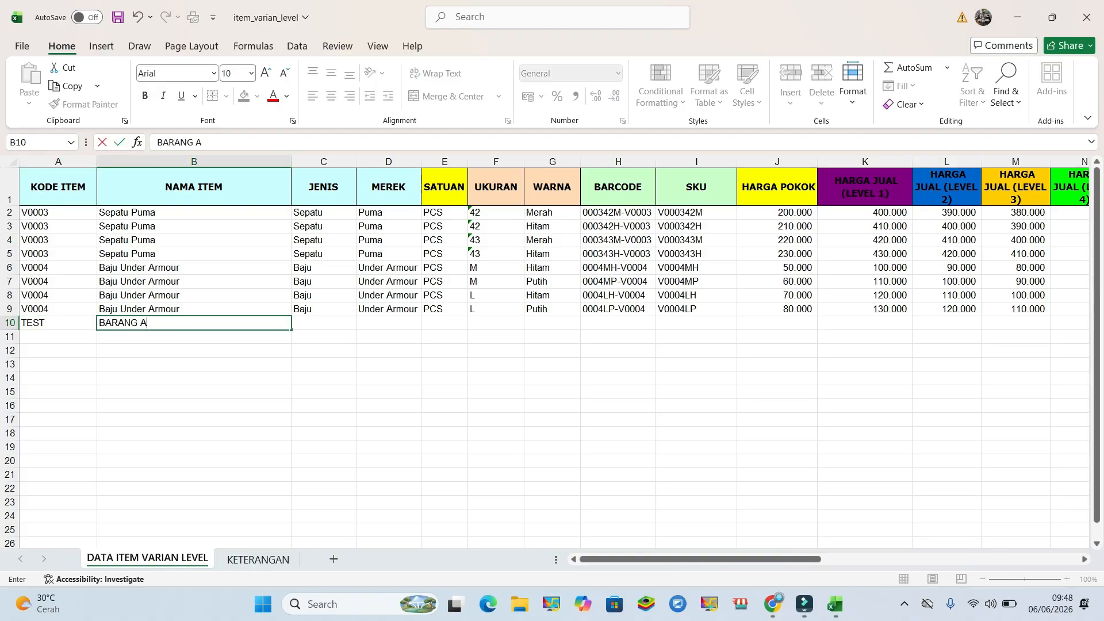
pyautogui.press('Tab')
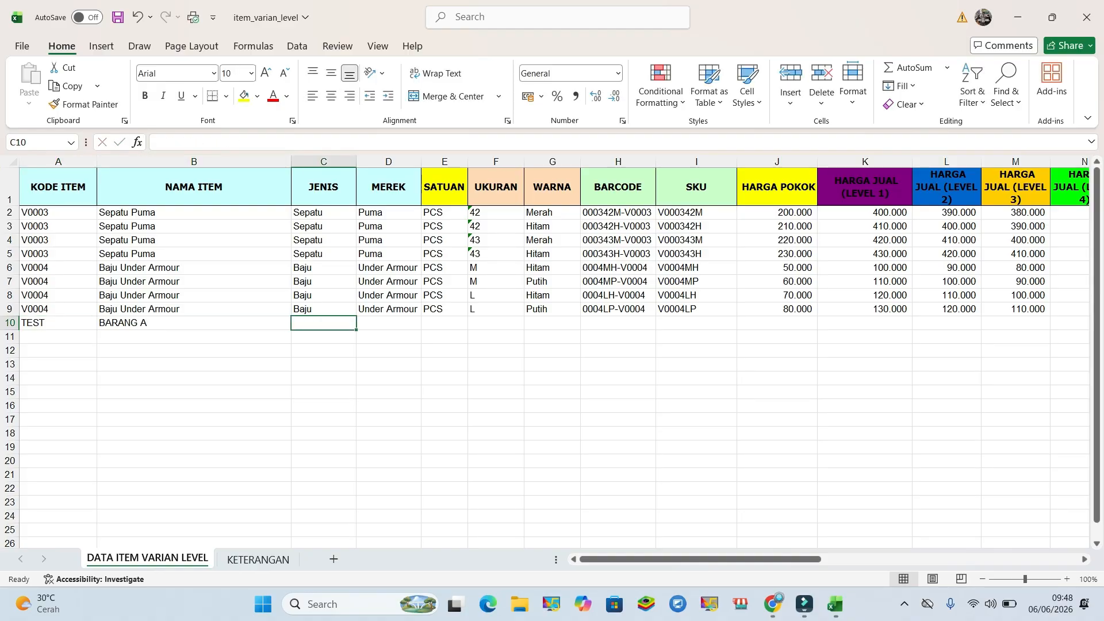
# - Set the new item's type to Celana and its unit to PCS in row 10, leaving the brand empty
pyautogui.write('CELAN')
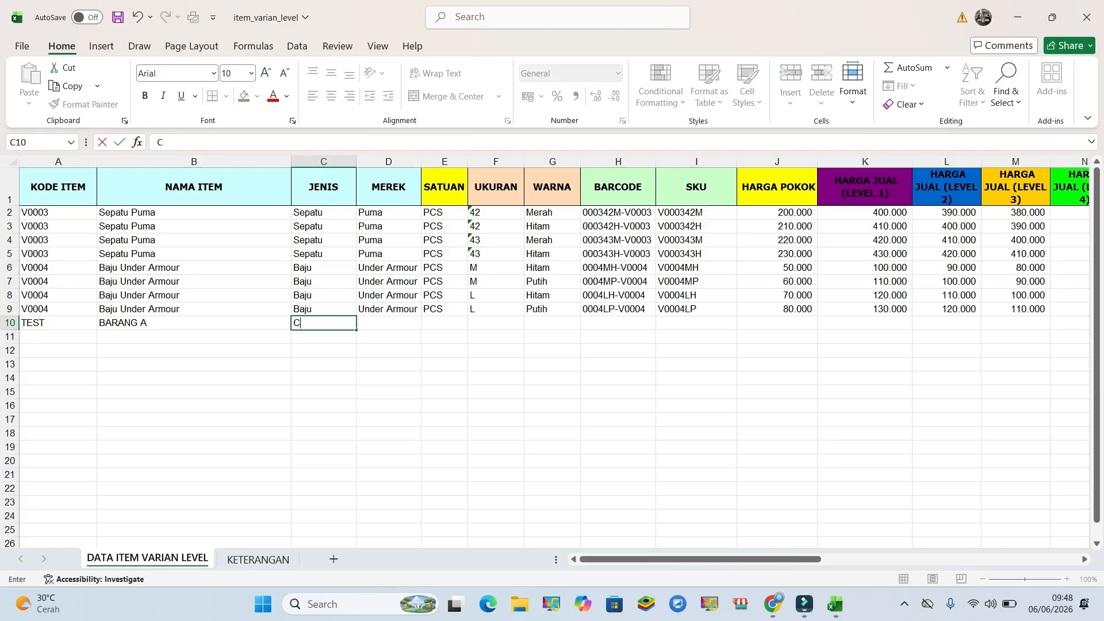
pyautogui.press('BackSpace')
pyautogui.press('BackSpace')
pyautogui.press('BackSpace')
pyautogui.press('BackSpace')
pyautogui.write('elana')
pyautogui.press('Tab')
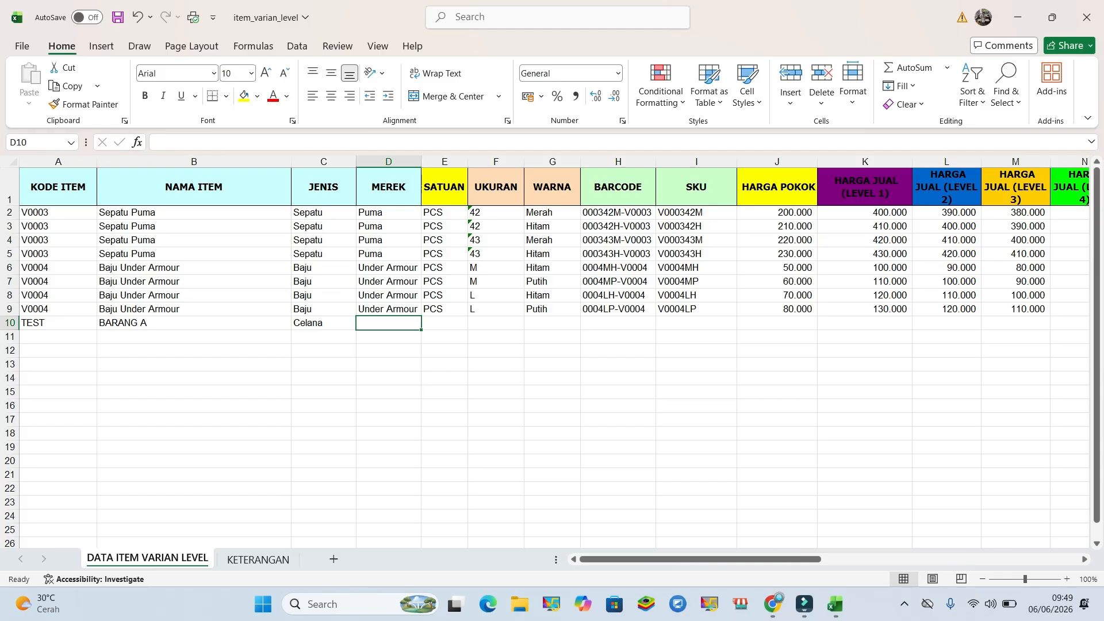
pyautogui.press('Tab')
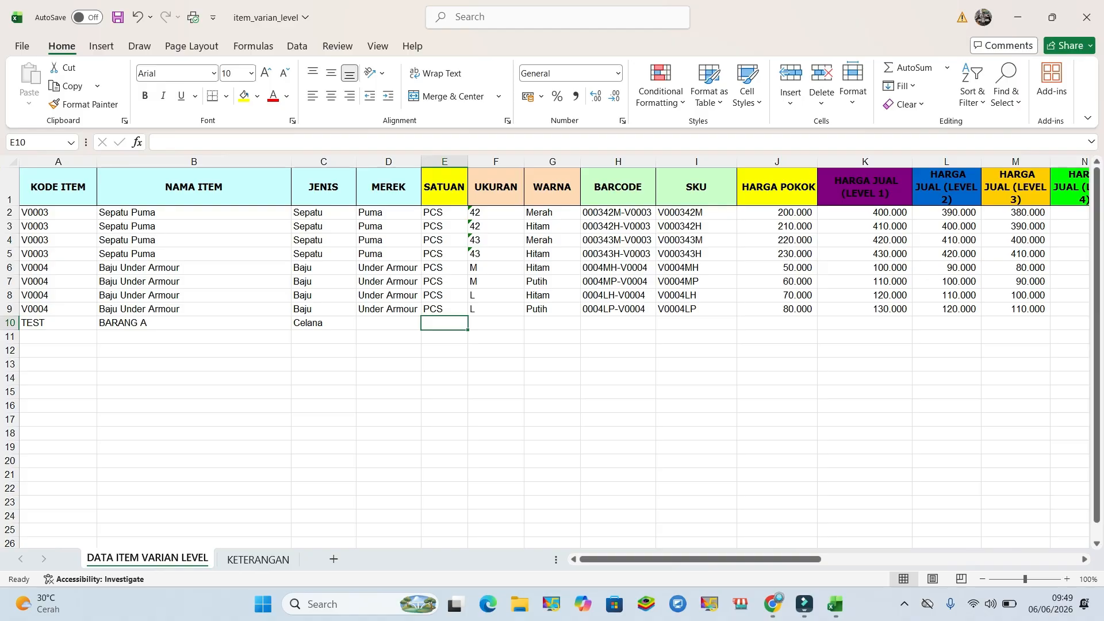
pyautogui.write('PCS')
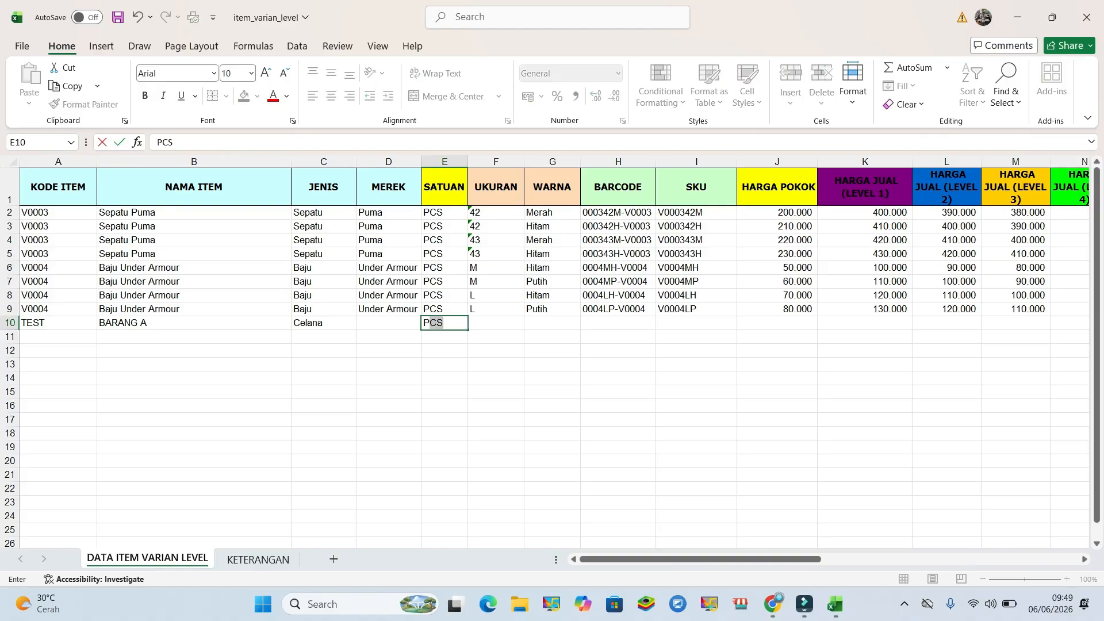
pyautogui.click(552, 364)
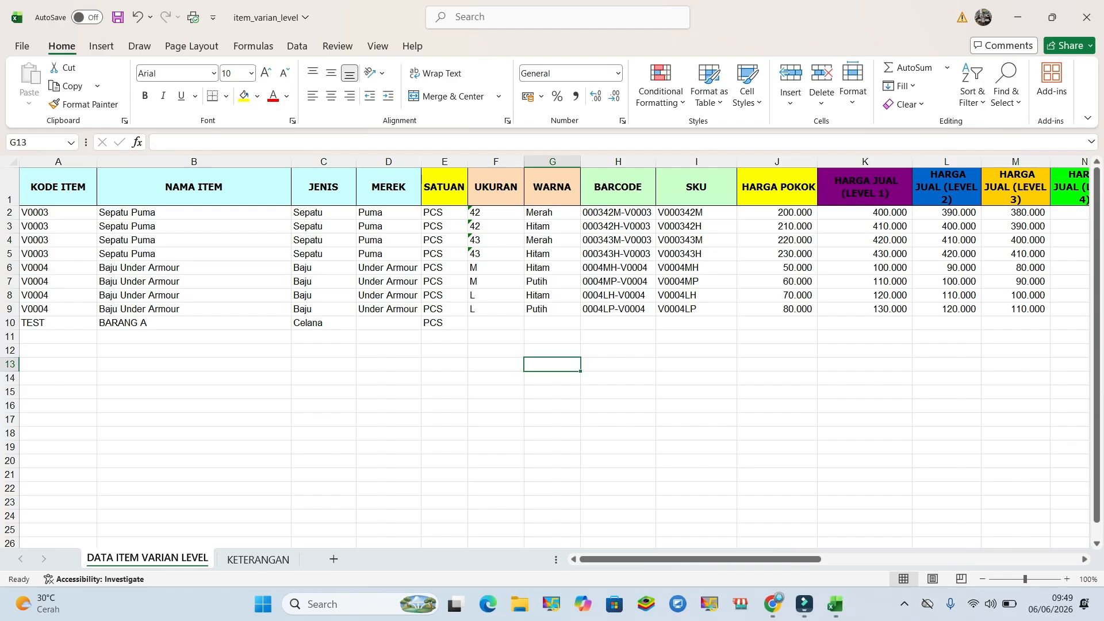
# - Enter the sizes S, L and M in rows 10, 11 and 12 of the UKURAN column
pyautogui.click(495, 323)
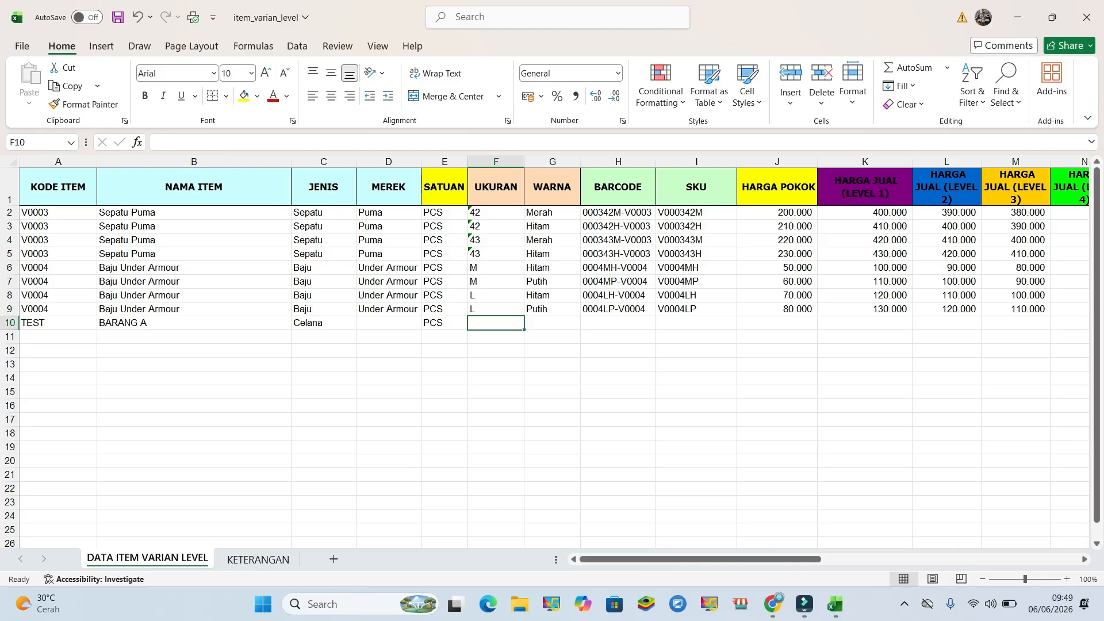
pyautogui.write('S')
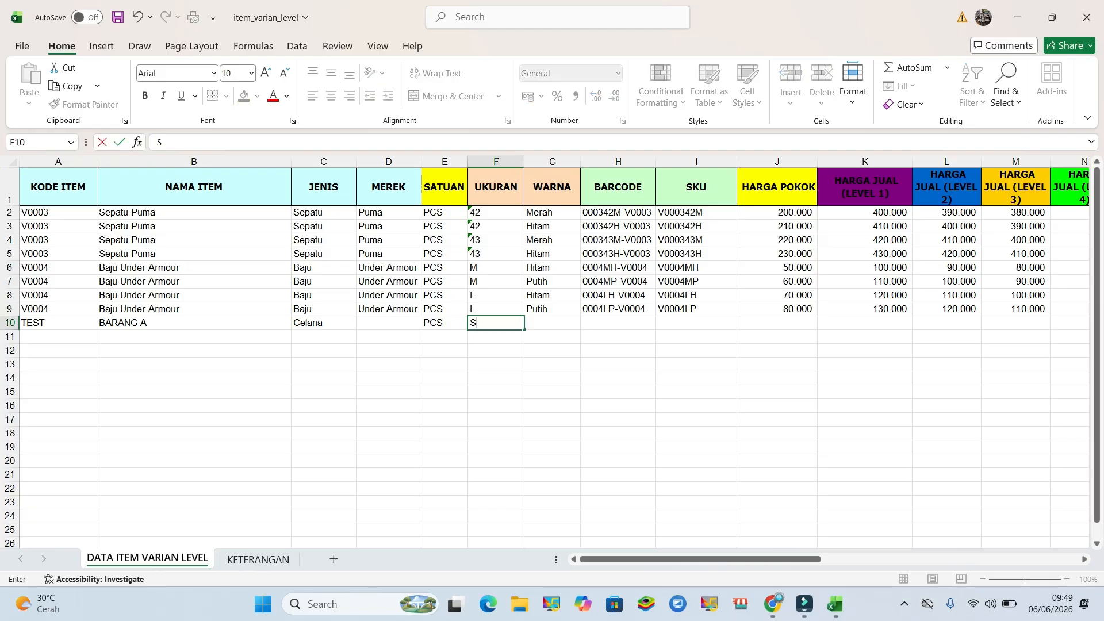
pyautogui.press('Return')
pyautogui.write('L')
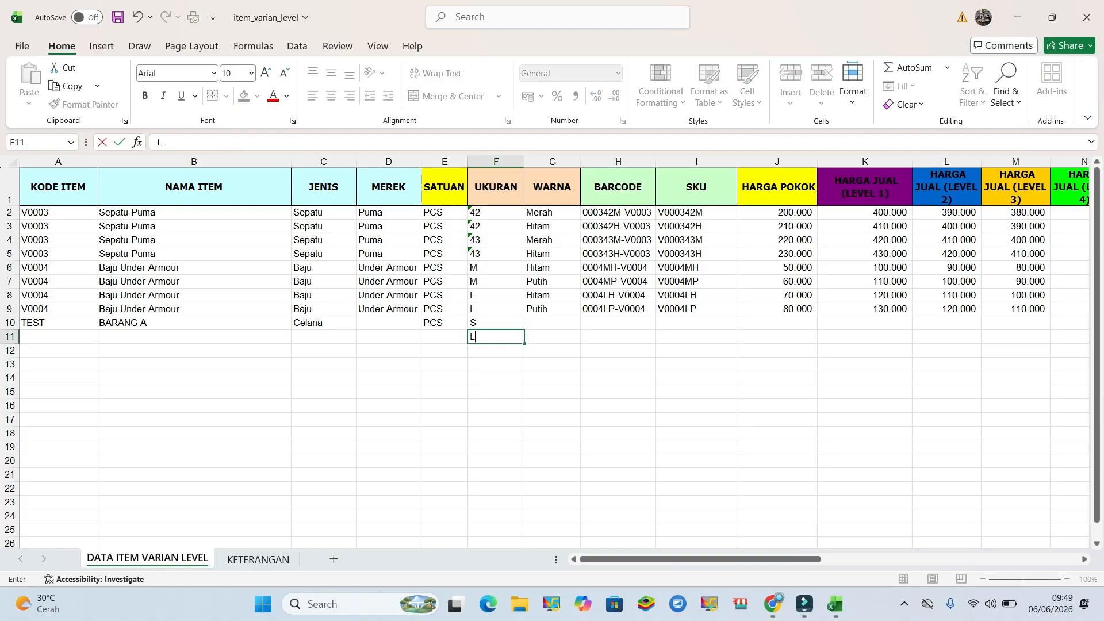
pyautogui.press('Return')
pyautogui.write('M')
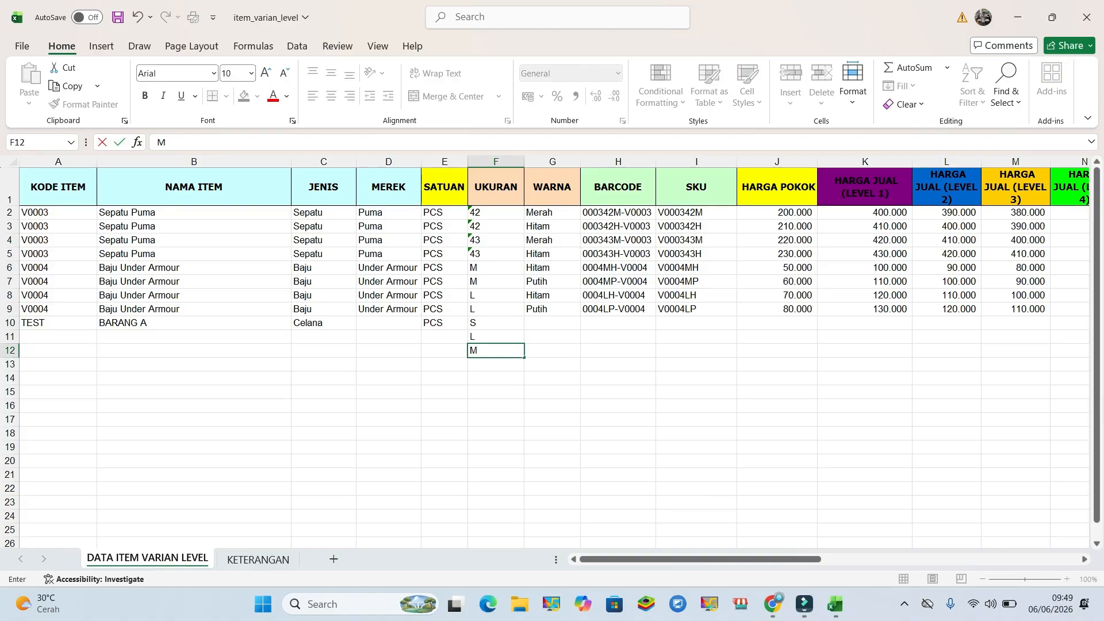
# - Copy the TEST item's code, name, type, brand and unit cells from row 10 into rows 11 and 12
pyautogui.moveTo(58, 323); pyautogui.dragTo(444, 323)
pyautogui.hotkey('ctrl', 'c')
pyautogui.click(58, 337)
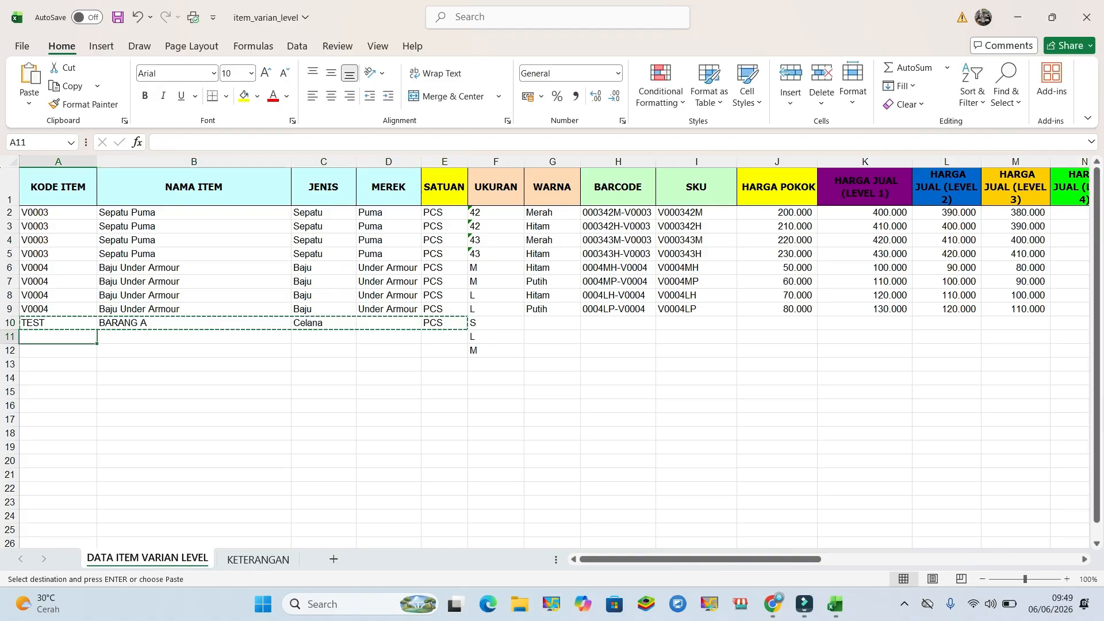
pyautogui.hotkey('ctrl', 'v')
pyautogui.click(58, 351)
pyautogui.hotkey('ctrl', 'v')
pyautogui.click(389, 392)
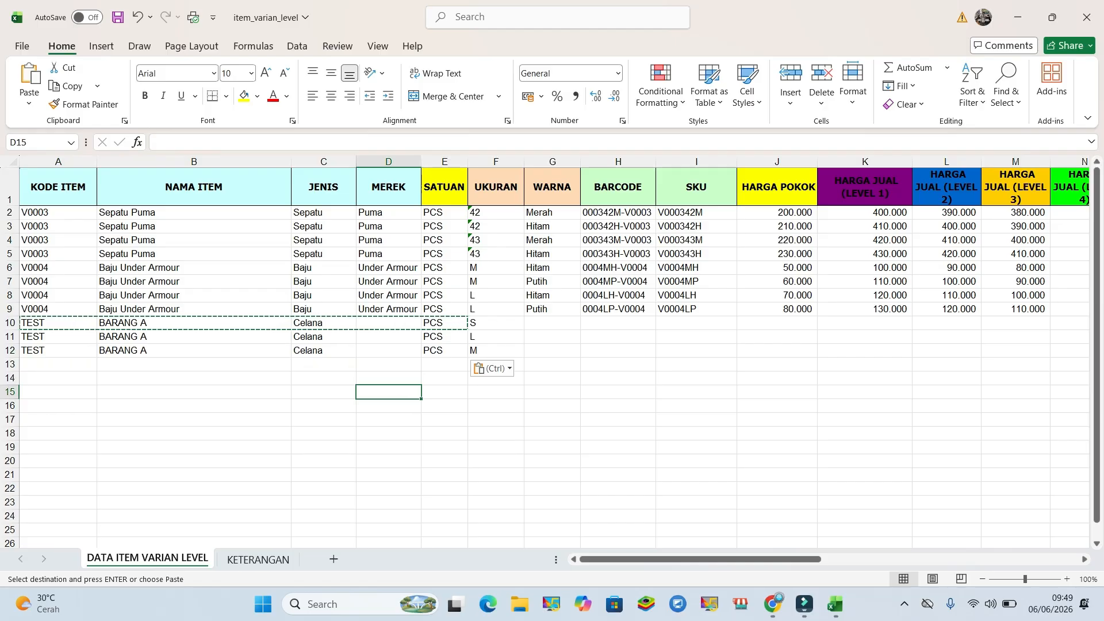
pyautogui.click(496, 323)
pyautogui.click(496, 351)
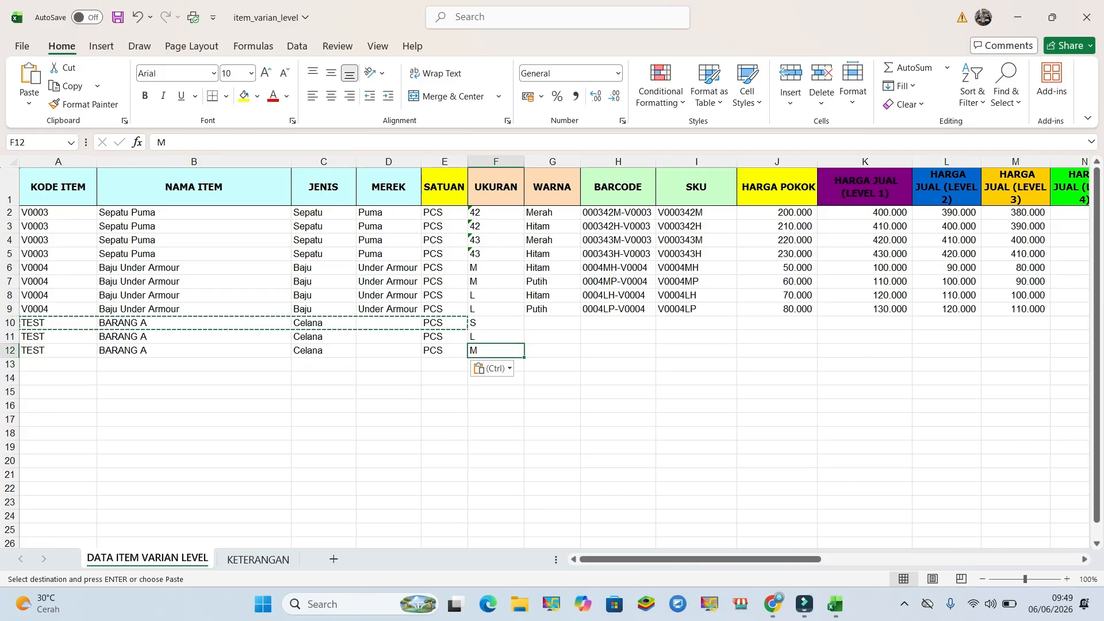
# - Set the colour to Hitam for all three TEST variants in rows 10 to 12
pyautogui.click(553, 323)
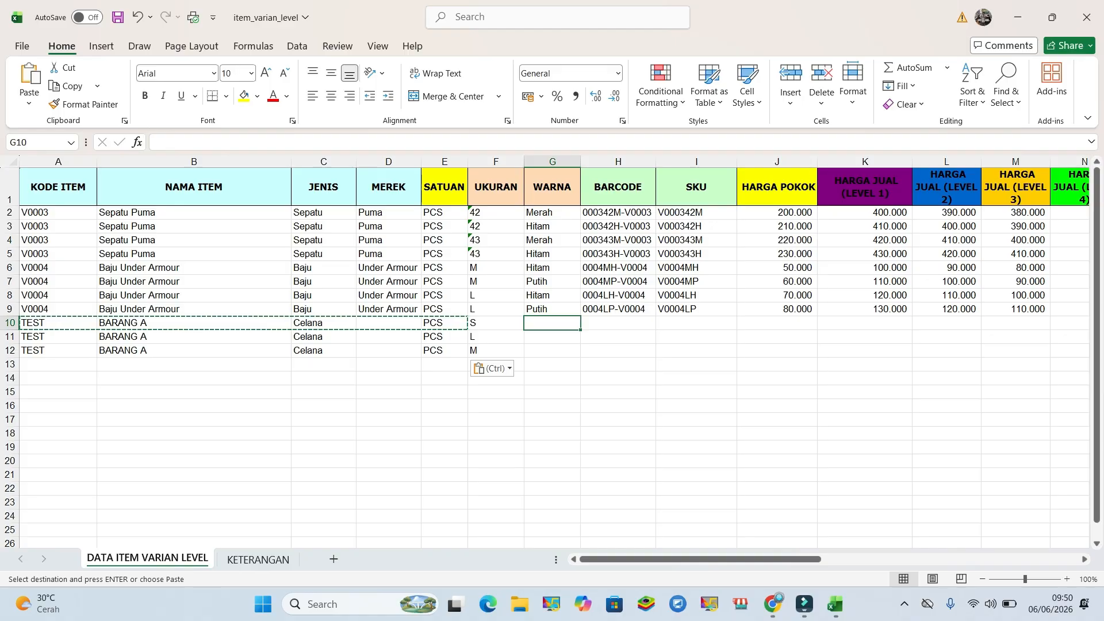
pyautogui.write('Hitam')
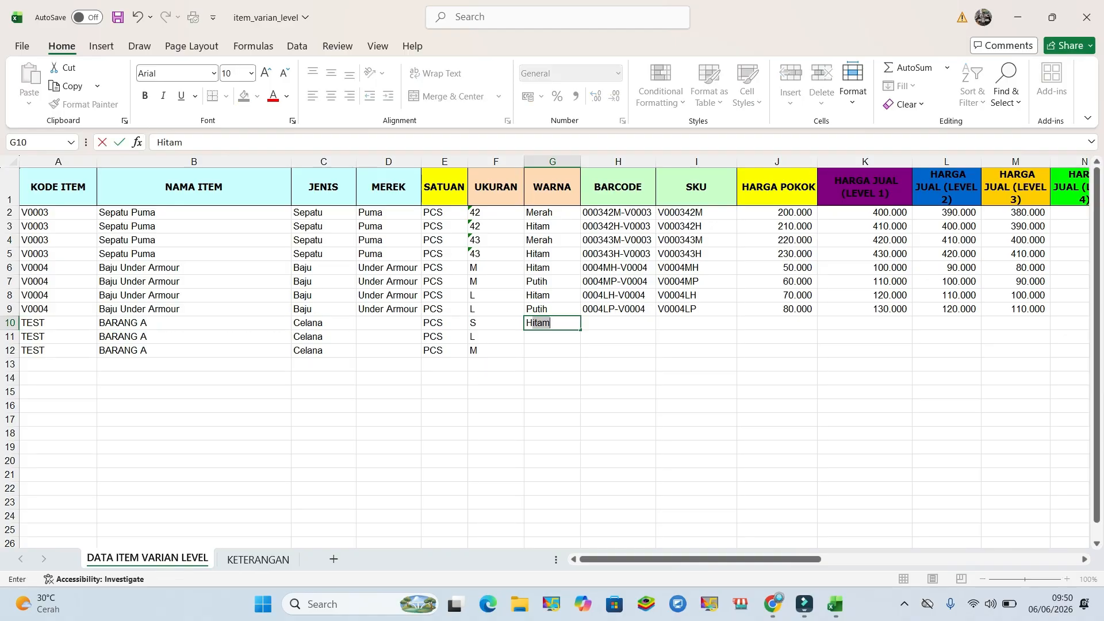
pyautogui.press('Return')
pyautogui.write('H')
pyautogui.press('Return')
pyautogui.write('H')
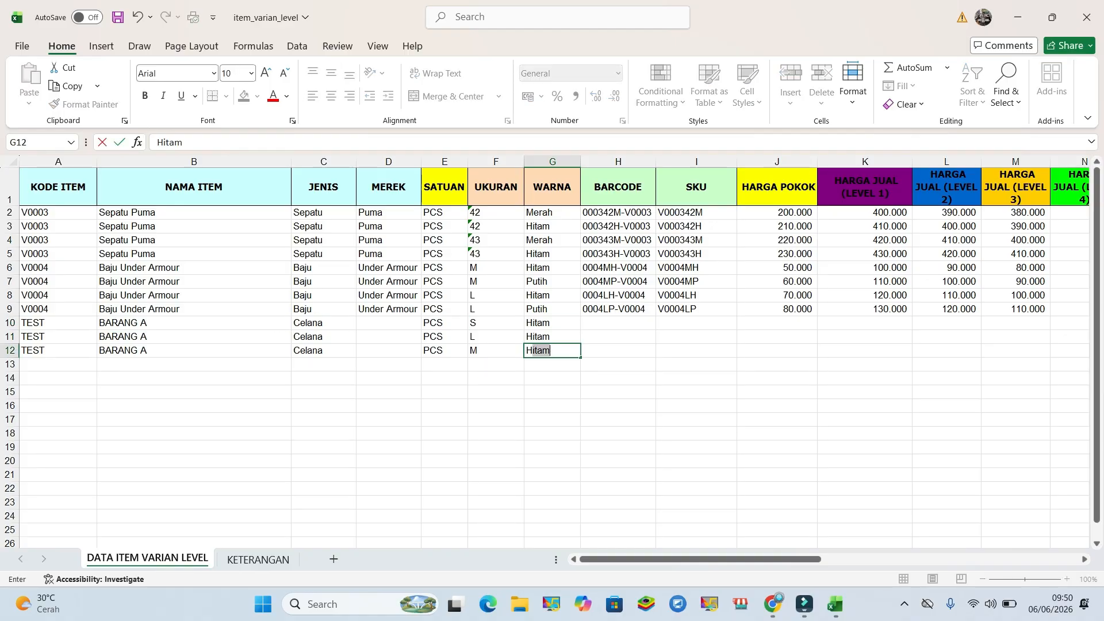
pyautogui.press('Up')
# - Examine the BARCODE and SKU cells of the three TEST variants in rows 10 to 12
pyautogui.press('Right')
pyautogui.press('Up')
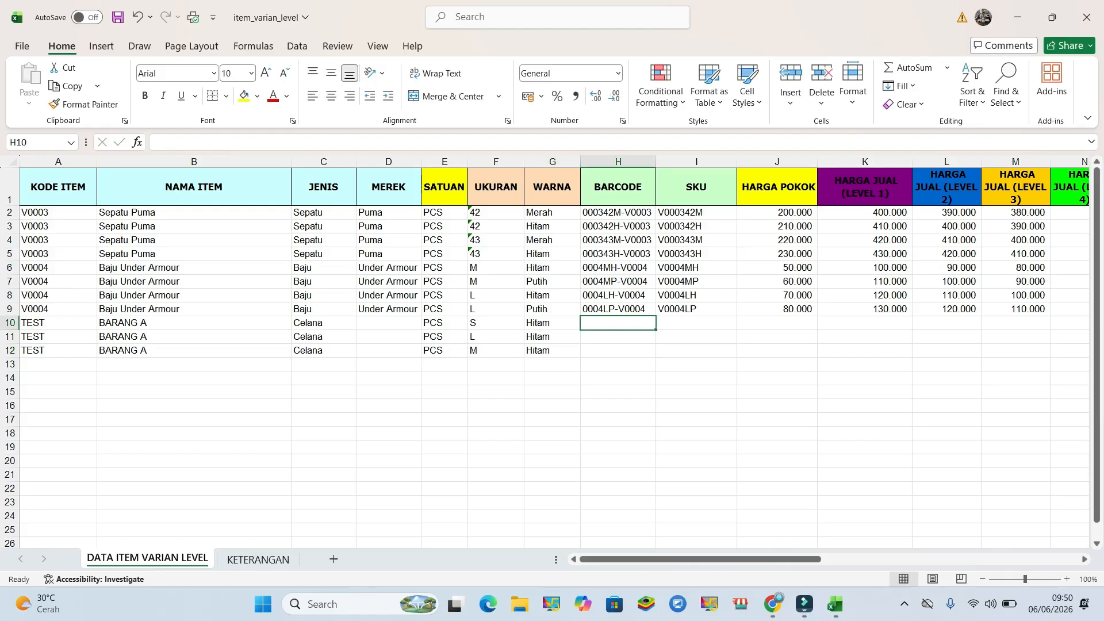
pyautogui.press('Down')
pyautogui.press('Down')
pyautogui.press('Up')
pyautogui.press('Up')
pyautogui.press('Down')
pyautogui.press('Up')
pyautogui.press('Down')
pyautogui.press('Down')
pyautogui.press('Down')
pyautogui.press('Up')
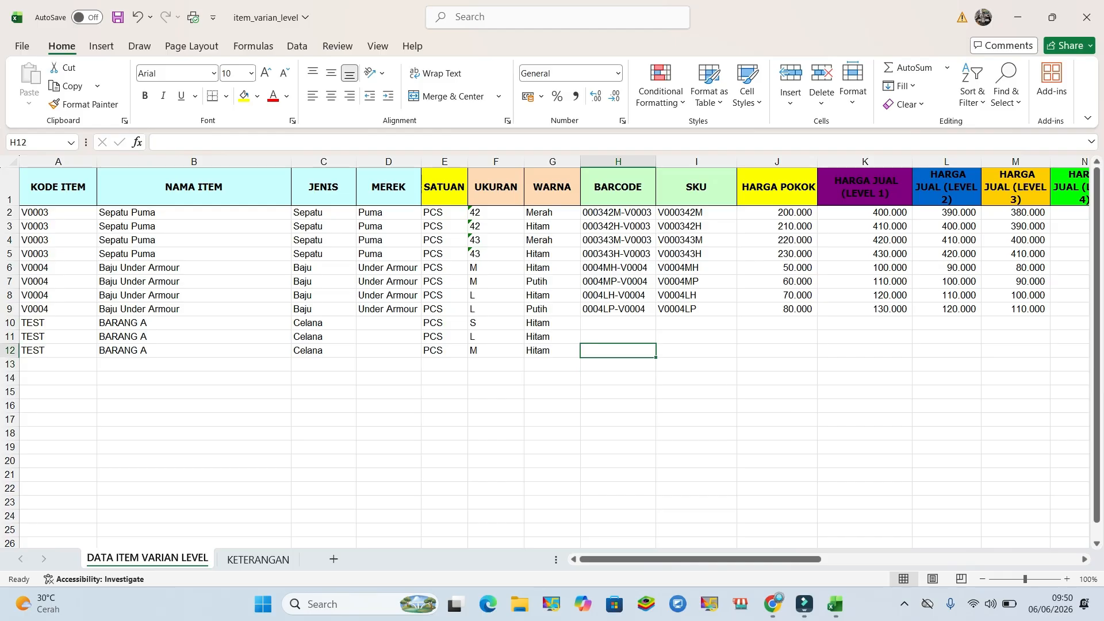
pyautogui.press('Up')
pyautogui.press('Up')
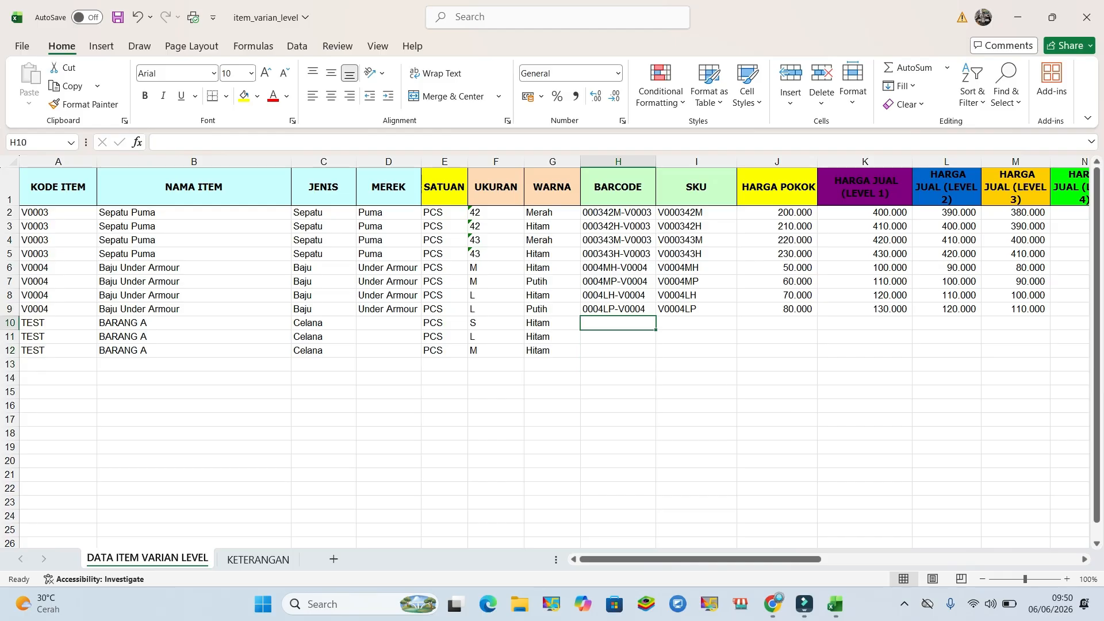
pyautogui.press('Down')
pyautogui.press('Right')
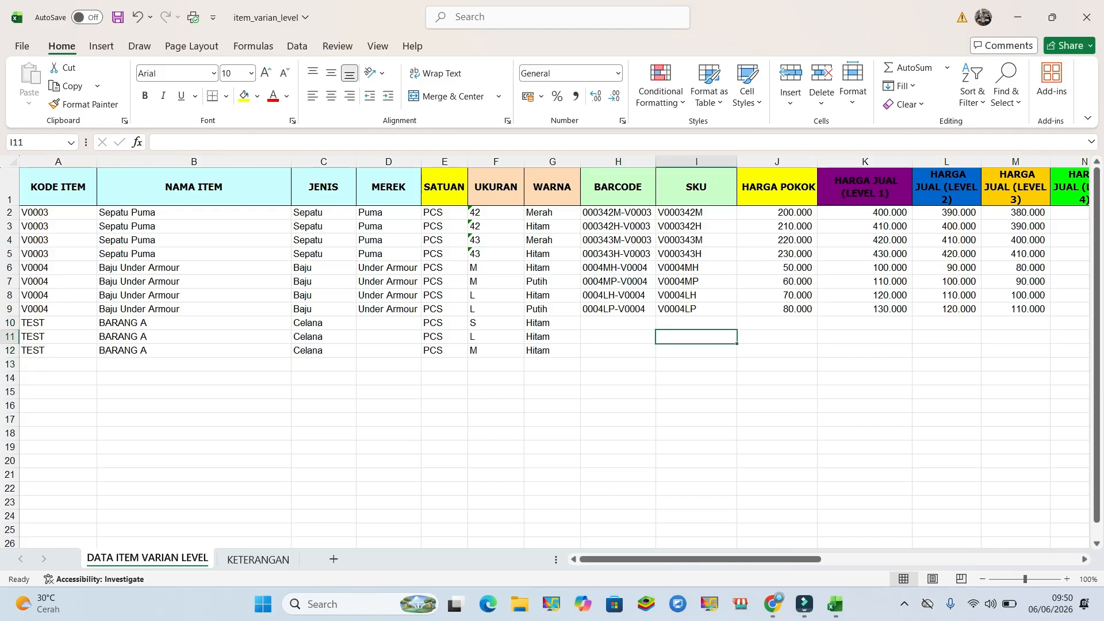
pyautogui.press('Up')
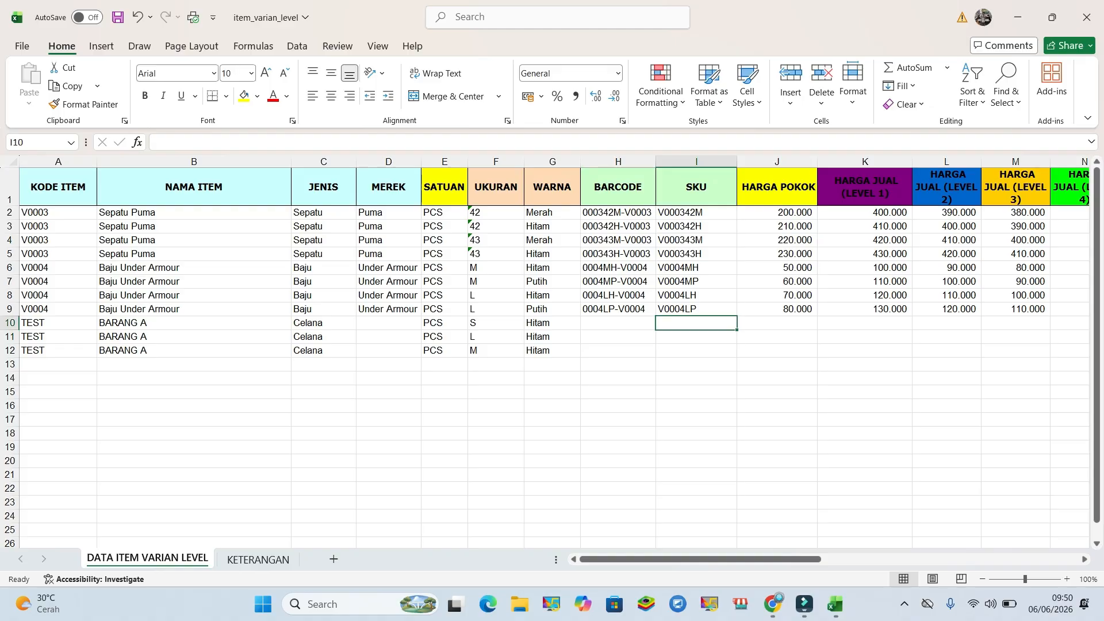
pyautogui.press('Down')
pyautogui.press('Up')
pyautogui.press('Down')
pyautogui.press('Down')
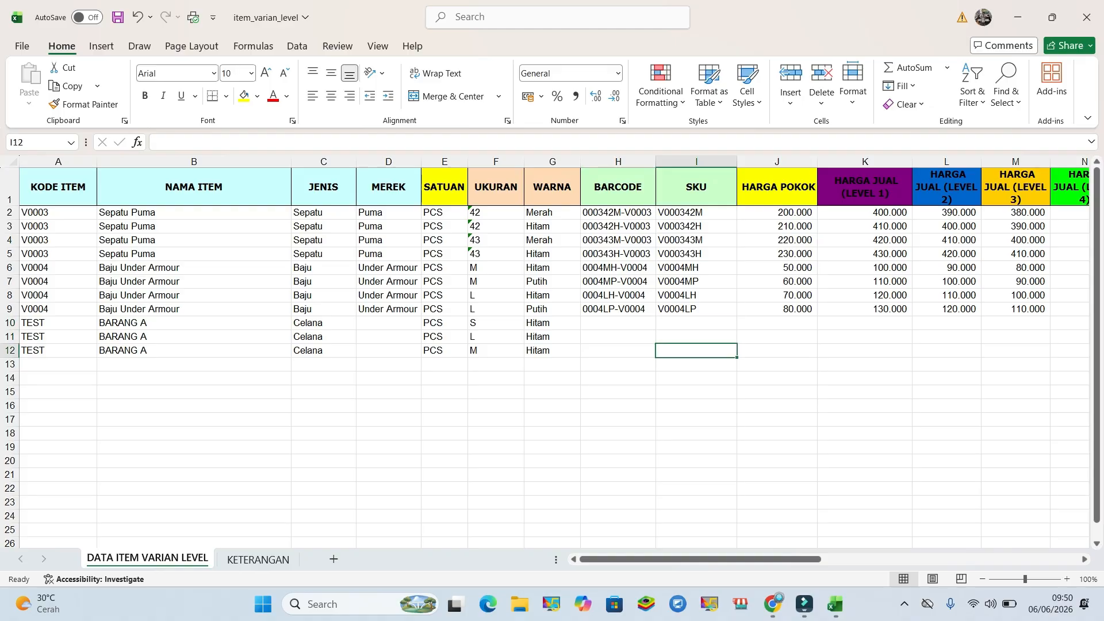
pyautogui.press('Up')
pyautogui.press('Up')
pyautogui.press('Down')
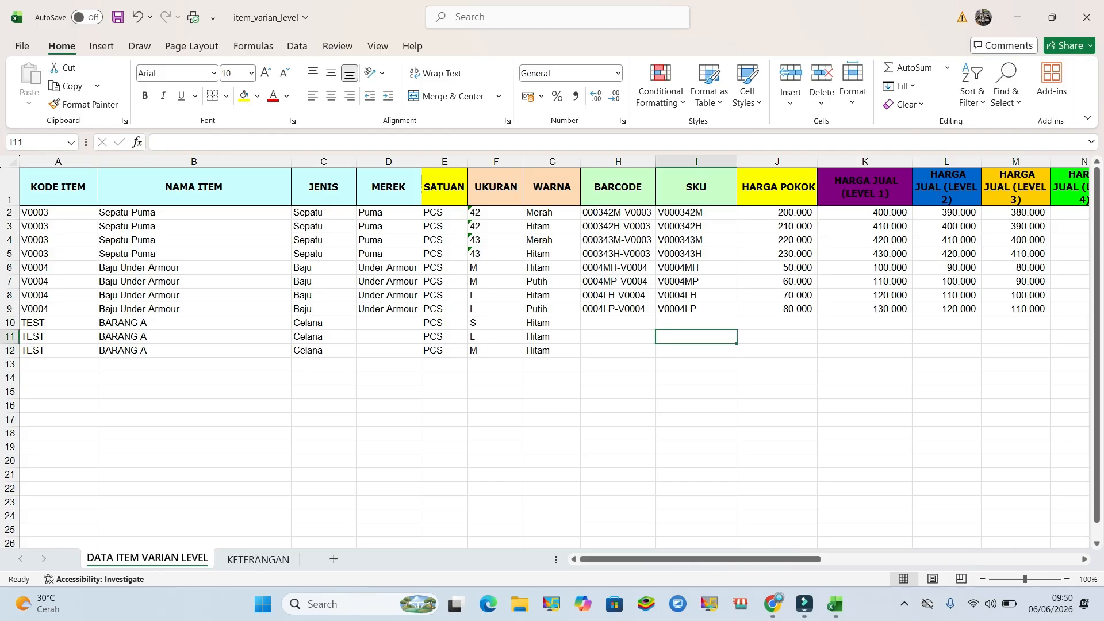
# - Enter the SKU TEST001 in row 10 and copy it into rows 11 and 12
pyautogui.press('Up')
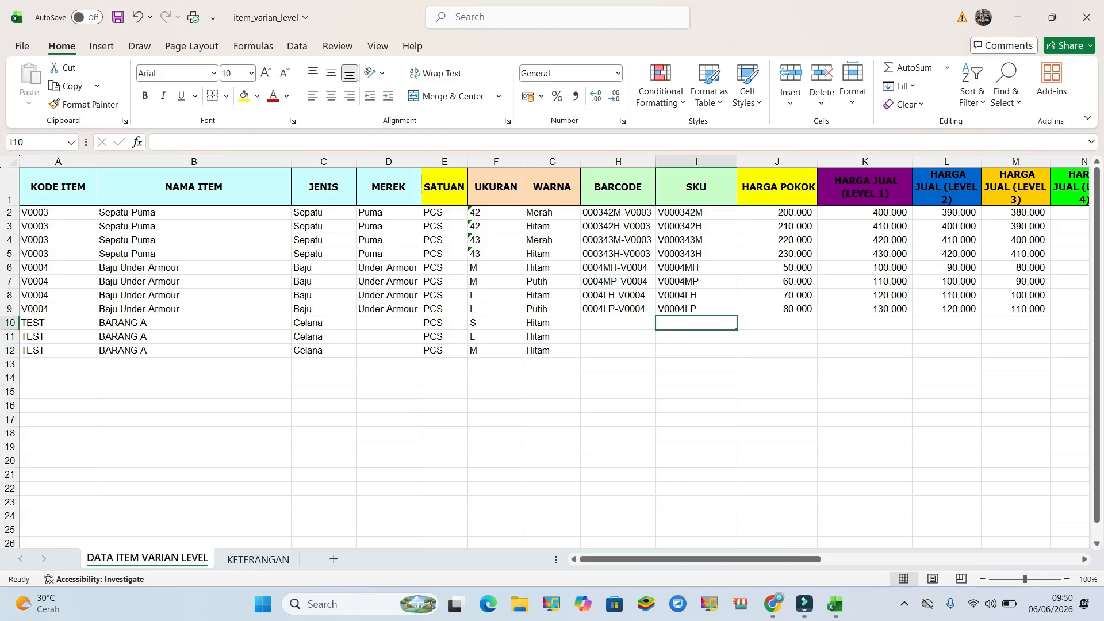
pyautogui.write('TEST')
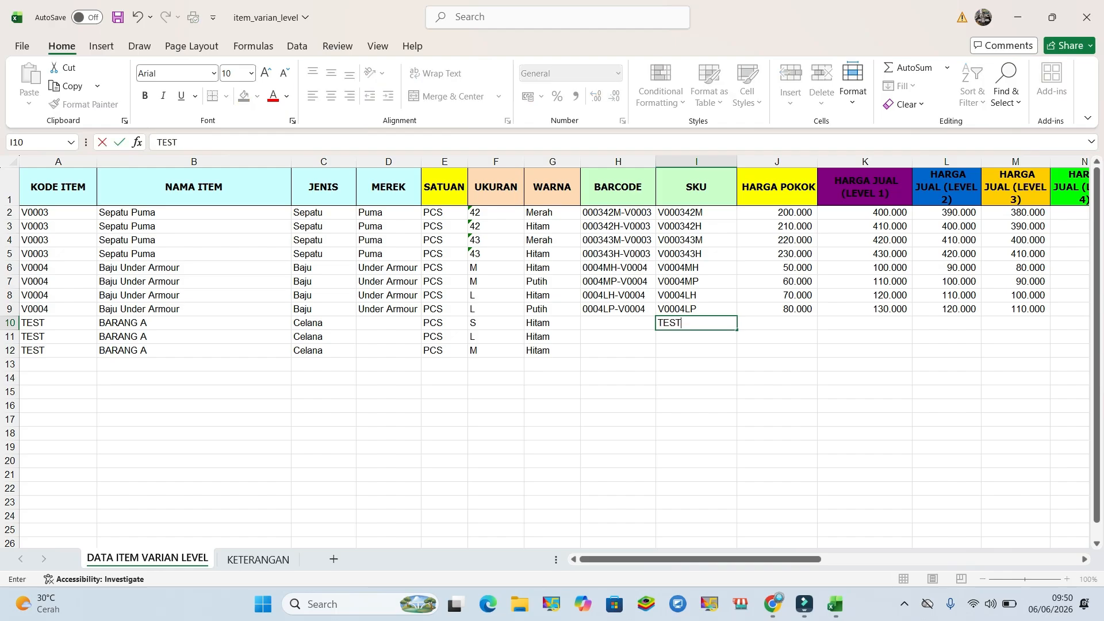
pyautogui.write('001')
pyautogui.hotkey('ctrl', 'Return')
pyautogui.hotkey('ctrl', 'c')
pyautogui.press('Down')
pyautogui.hotkey('ctrl', 'v')
pyautogui.press('Down')
pyautogui.hotkey('ctrl', 'v')
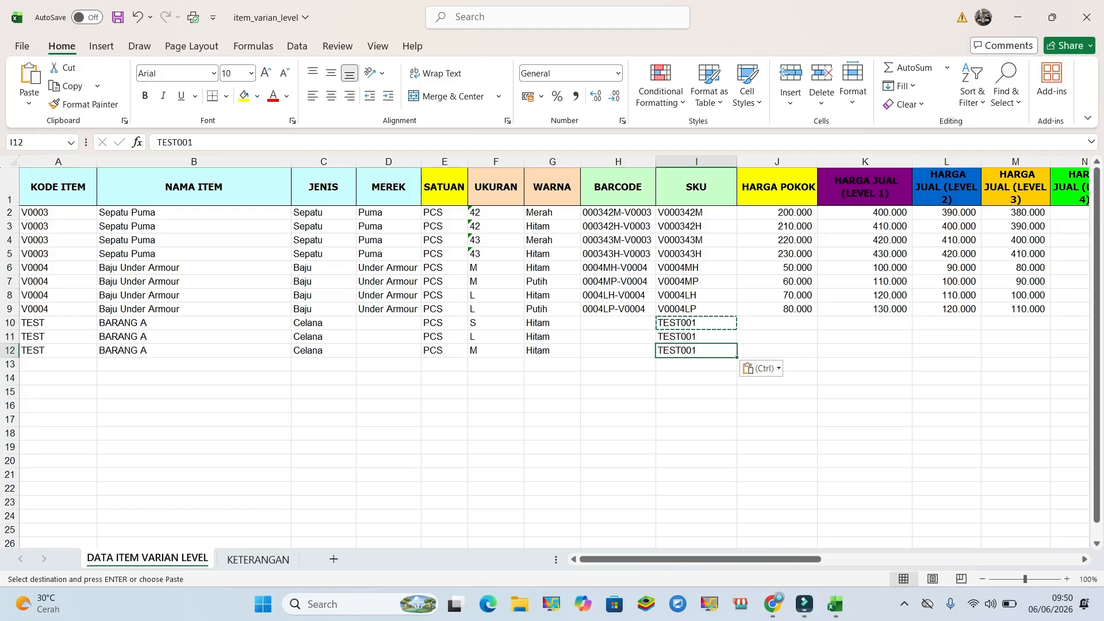
# - Enter the HARGA POKOK cost prices 20000, 23000 and 25000 for the TEST variants in rows 10 to 12
pyautogui.press('Right')
pyautogui.press('Up')
pyautogui.press('Up')
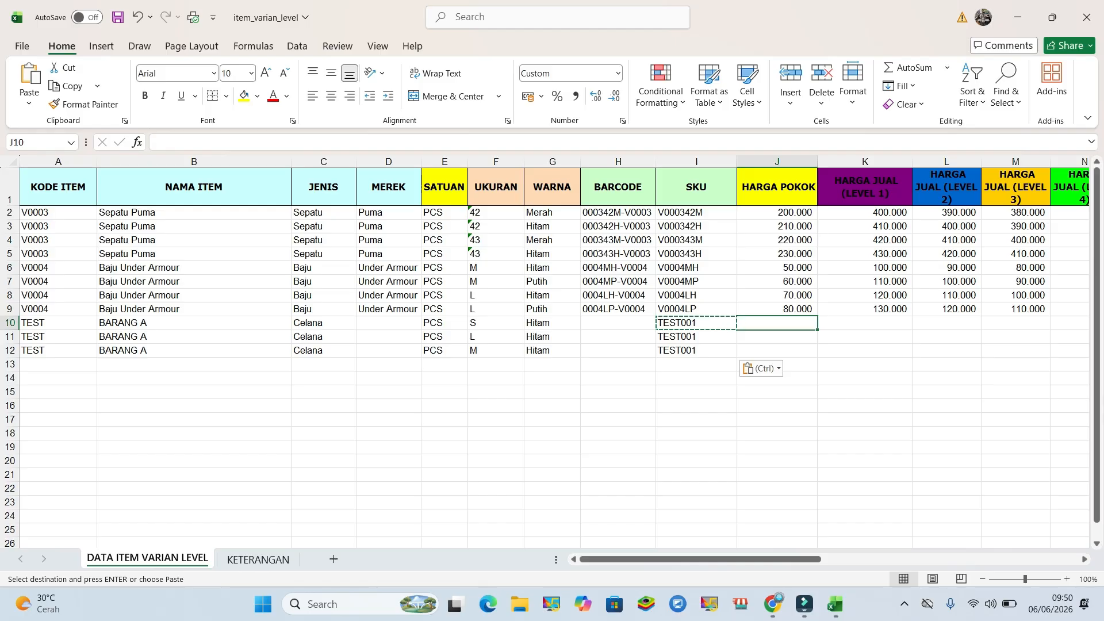
pyautogui.write('20000')
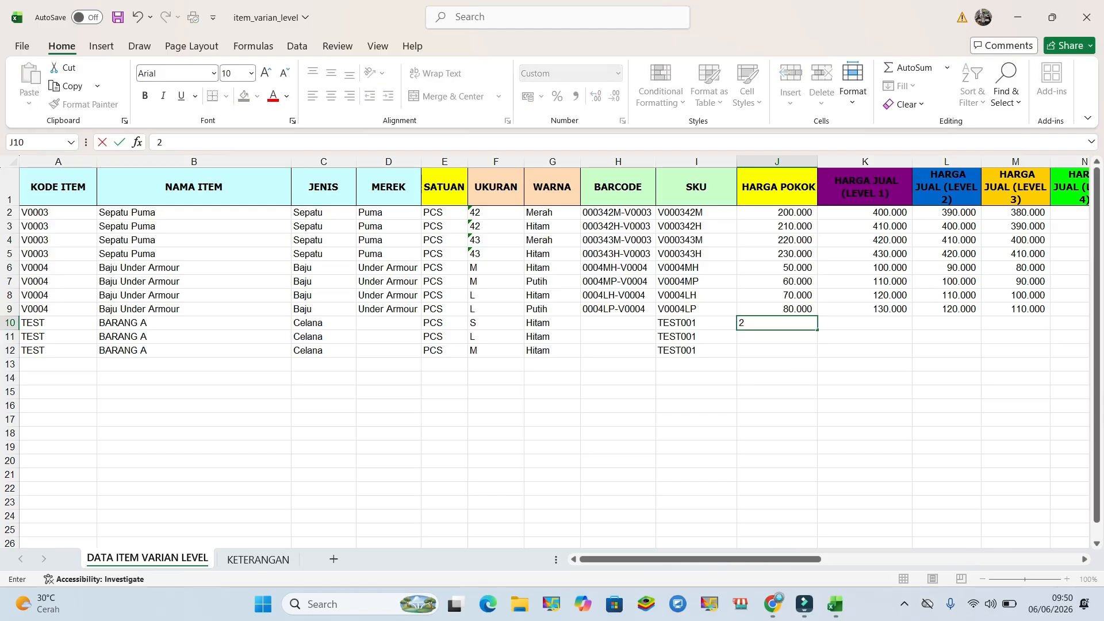
pyautogui.press('Return')
pyautogui.write('23000')
pyautogui.press('Return')
pyautogui.write('25000')
pyautogui.press('Return')
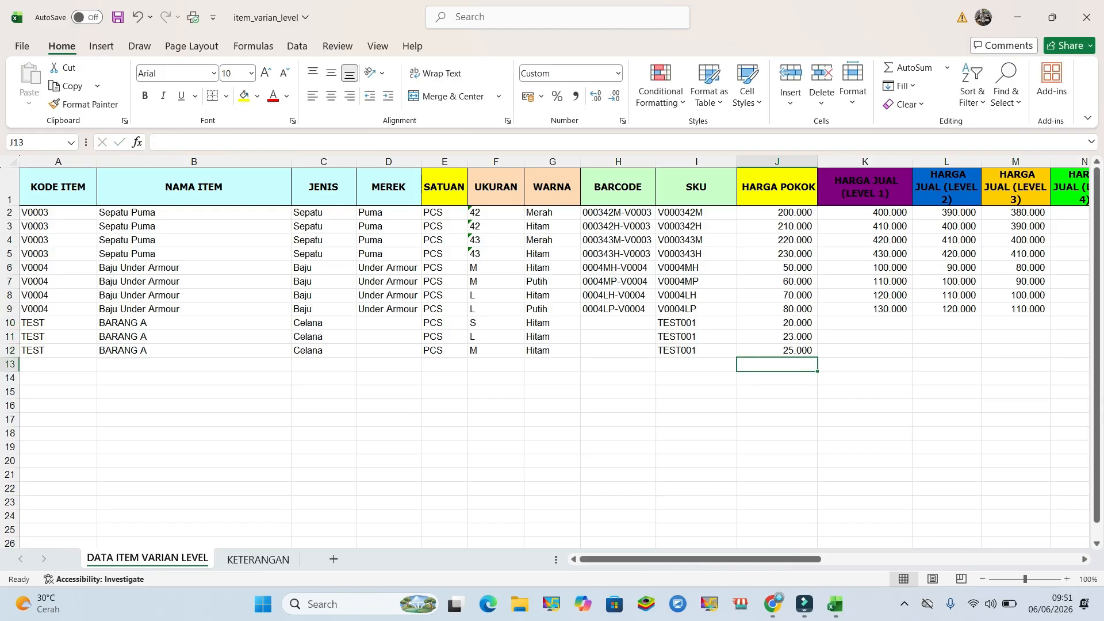
# - Correct the HARGA POKOK cost prices to 25000 in row 11 and 23000 in row 12
pyautogui.press('Up')
pyautogui.press('Up')
pyautogui.press('F2')
pyautogui.press('Left')
pyautogui.press('Left')
pyautogui.press('Left')
pyautogui.press('BackSpace')
pyautogui.write('5')
pyautogui.press('Return')
pyautogui.press('F2')
pyautogui.press('Left')
pyautogui.press('Left')
pyautogui.press('Left')
pyautogui.press('BackSpace')
pyautogui.write('3')
pyautogui.click(865, 406)
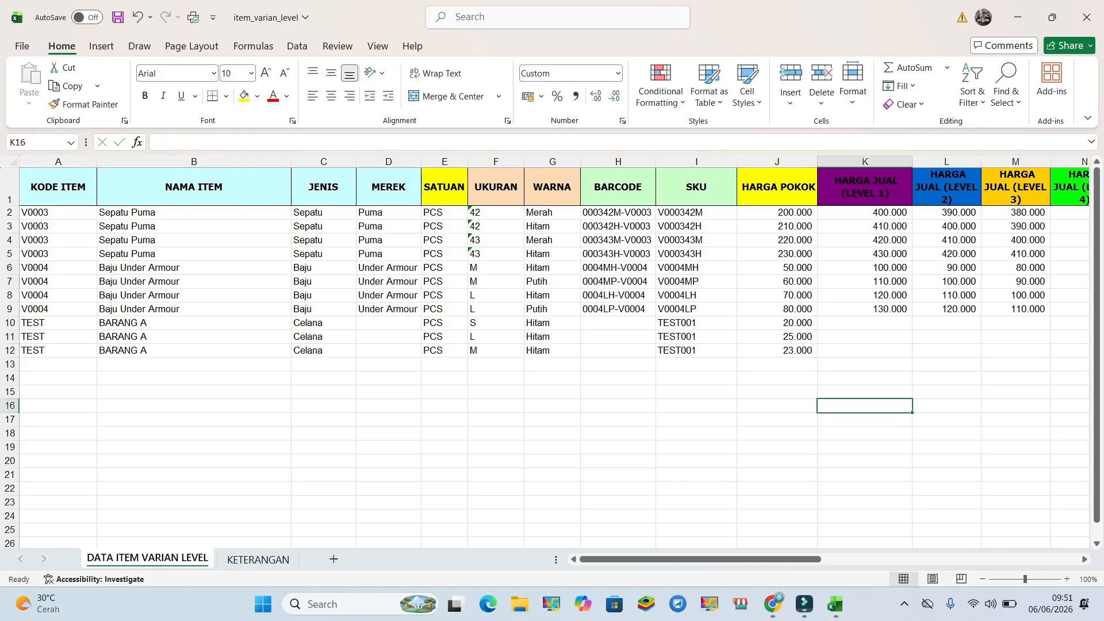
# - Enter the level 1 selling prices 25000, 30000 and 28000 for the TEST variants in rows 10 to 12
pyautogui.moveTo(696, 559); pyautogui.dragTo(826, 559)
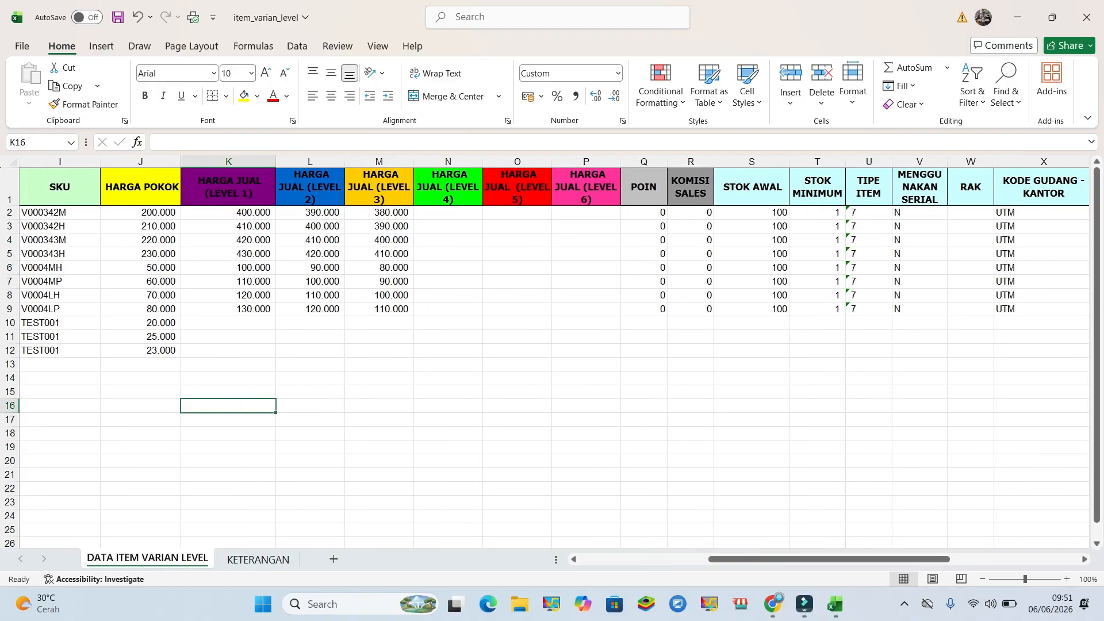
pyautogui.click(229, 324)
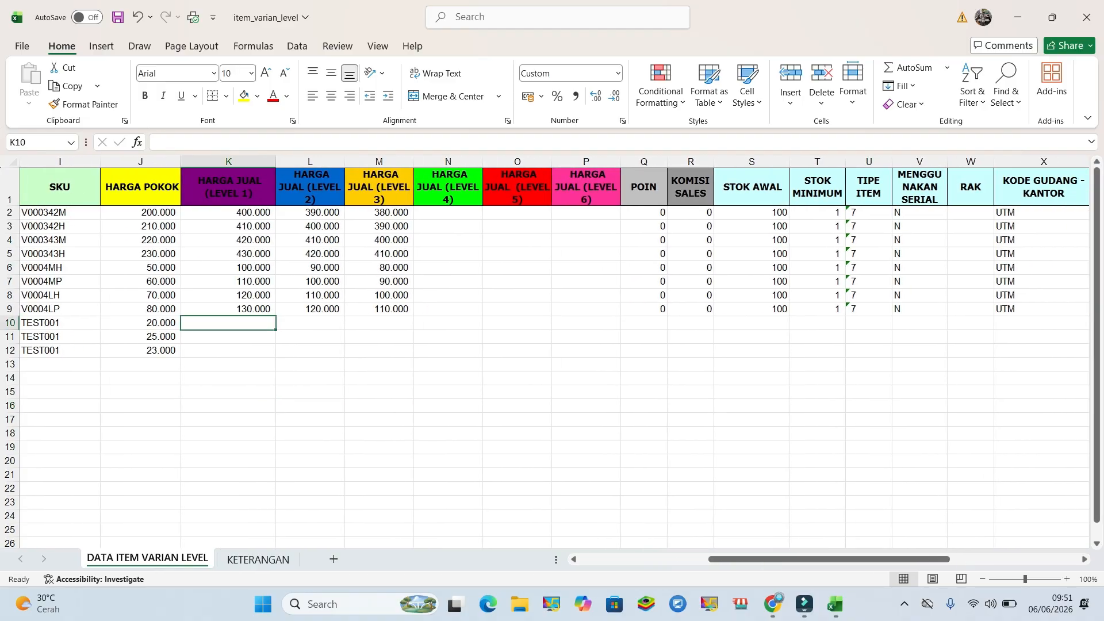
pyautogui.write('22')
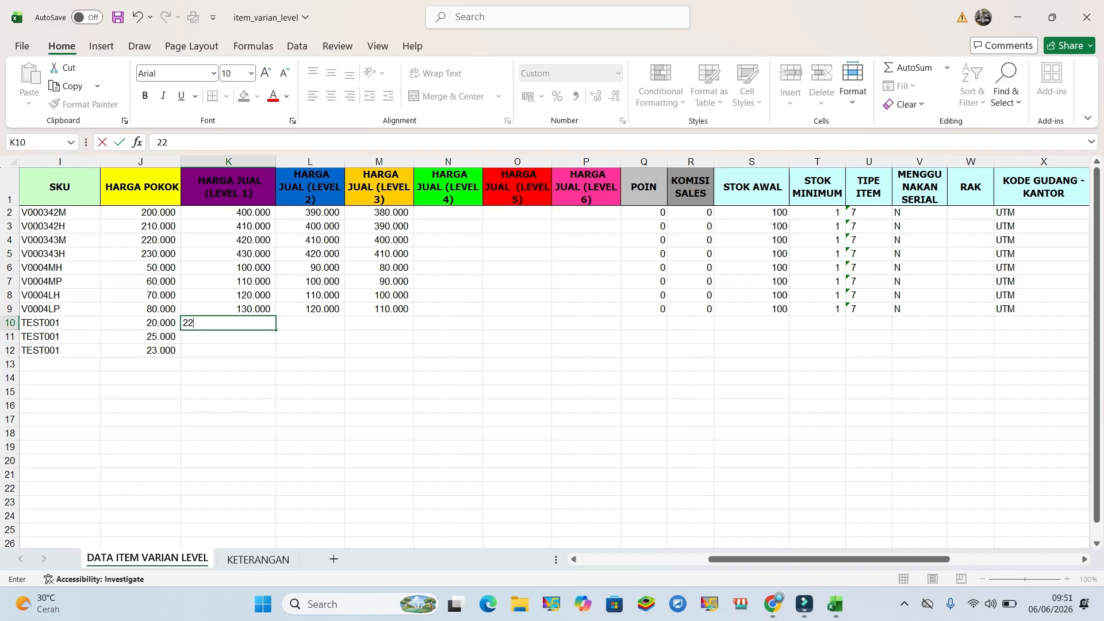
pyautogui.press('BackSpace')
pyautogui.press('BackSpace')
pyautogui.write('25000')
pyautogui.press('Return')
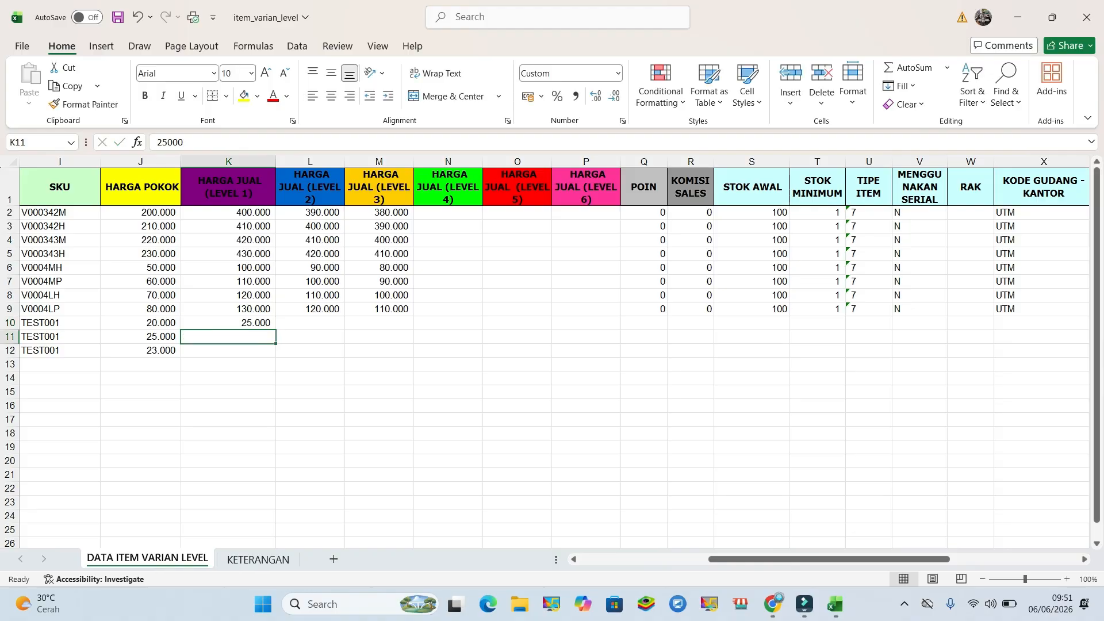
pyautogui.write('30000')
pyautogui.press('Return')
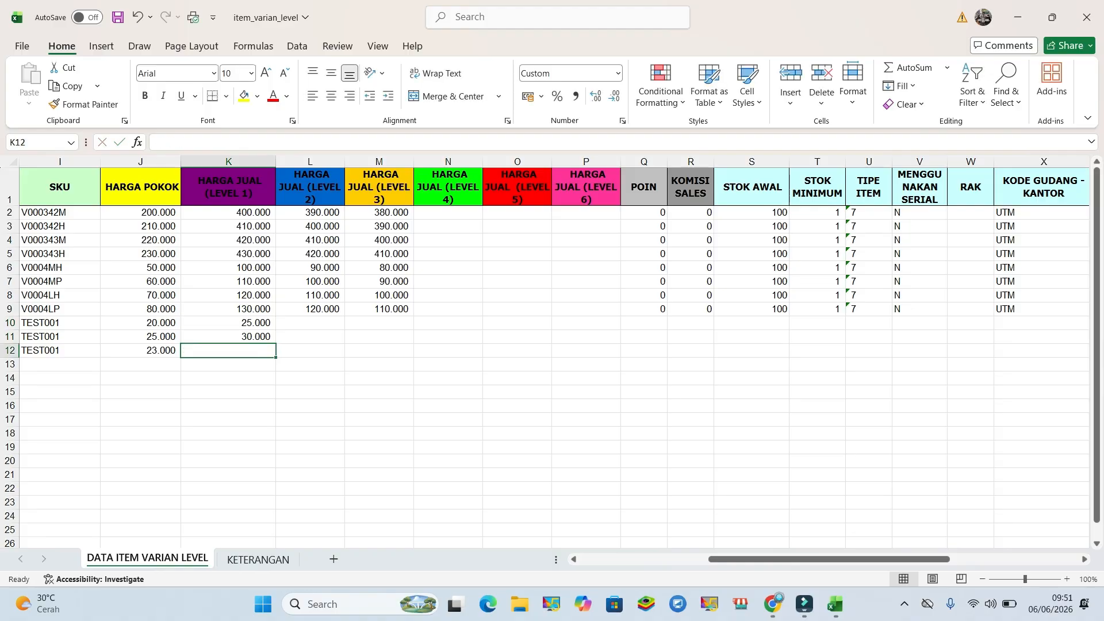
pyautogui.write('28000')
pyautogui.press('Return')
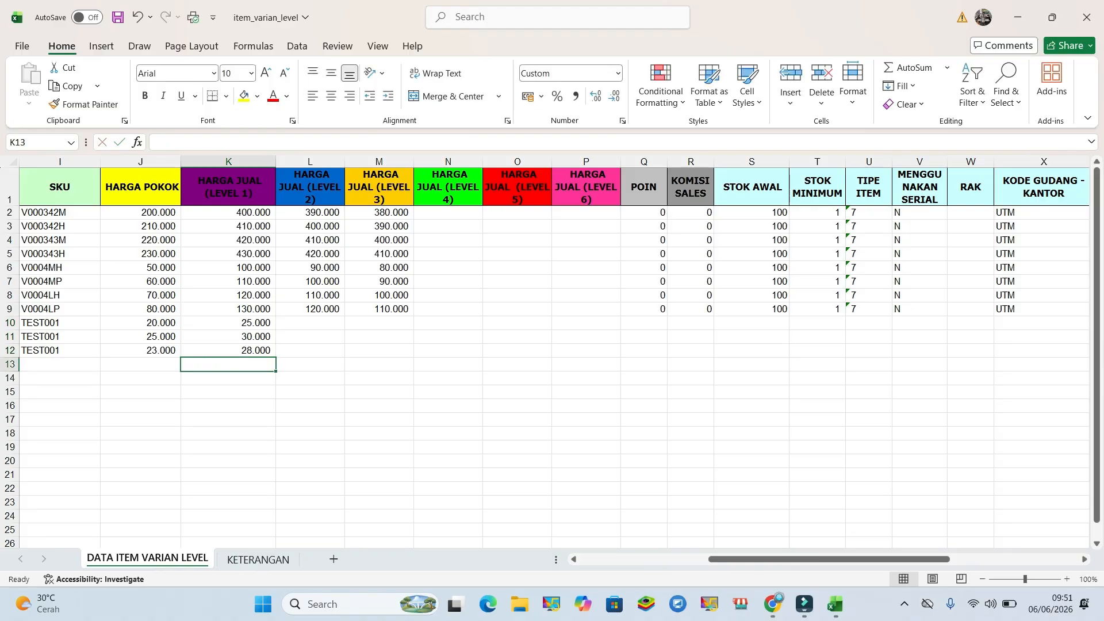
# - Enter the level 2 selling prices 24000, 28000 and 25000 for the TEST variants in rows 10 to 12
pyautogui.press('Up')
pyautogui.press('Right')
pyautogui.press('Up')
pyautogui.press('Up')
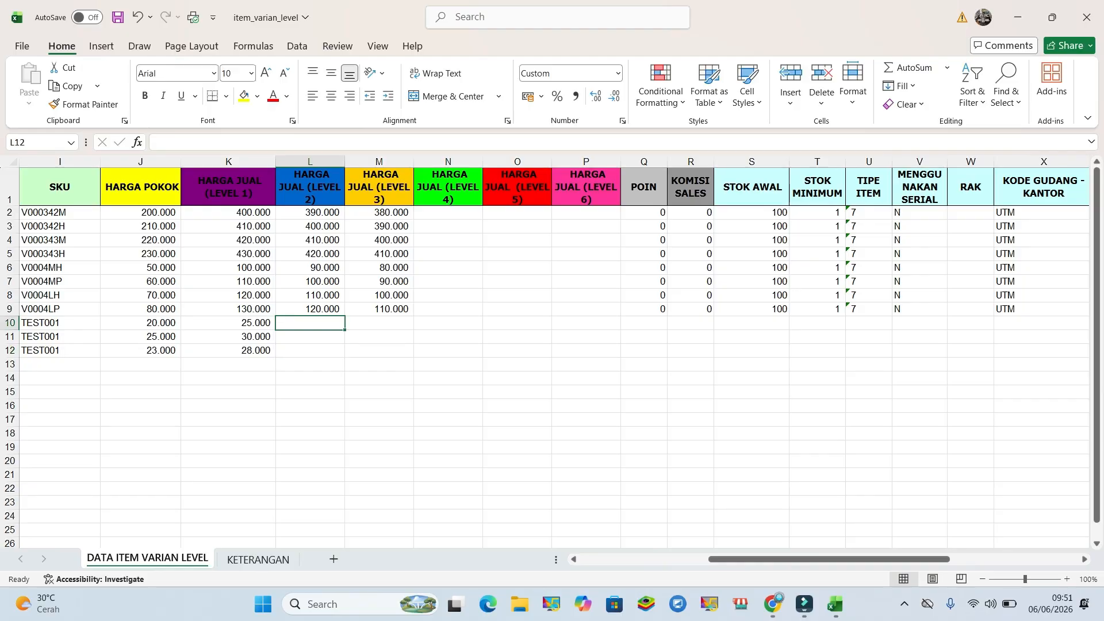
pyautogui.write('2400')
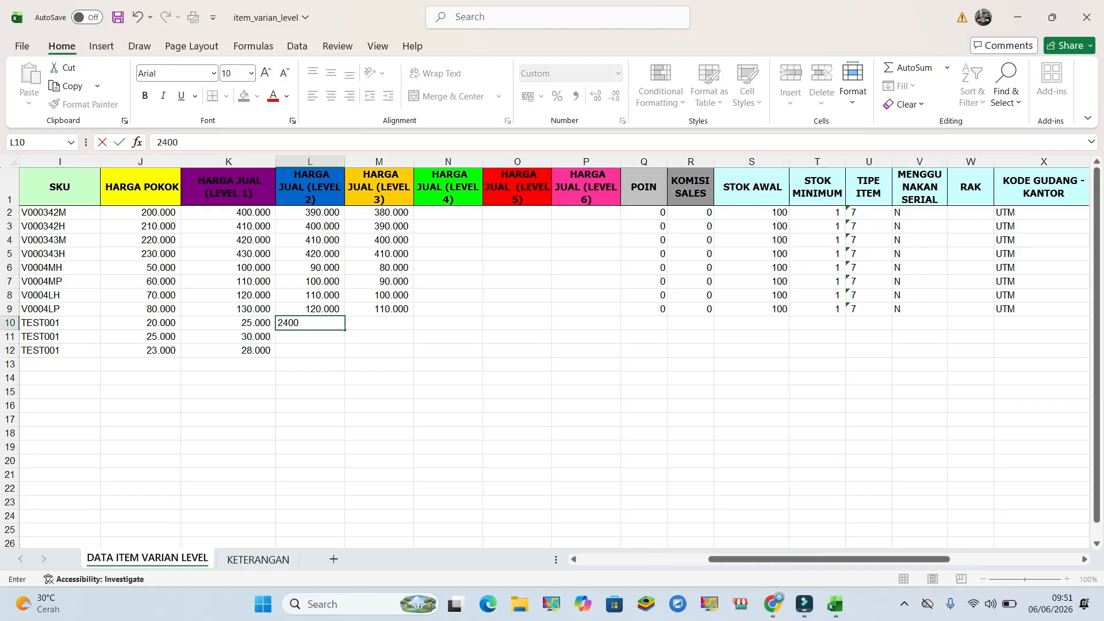
pyautogui.write('0')
pyautogui.press('Return')
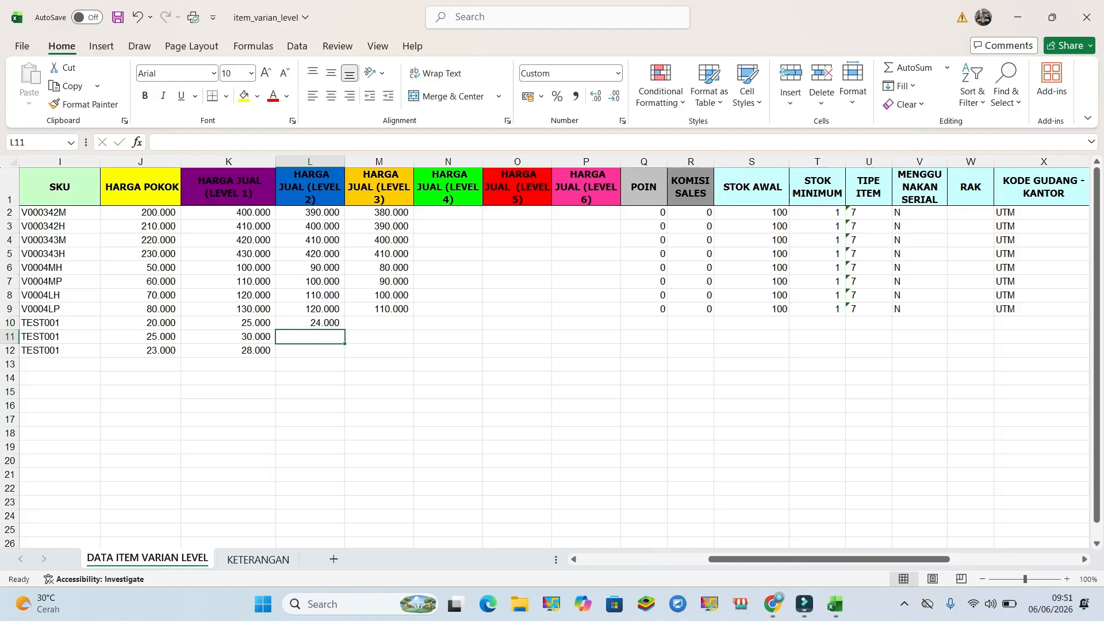
pyautogui.write('28000')
pyautogui.press('Return')
pyautogui.write('25000')
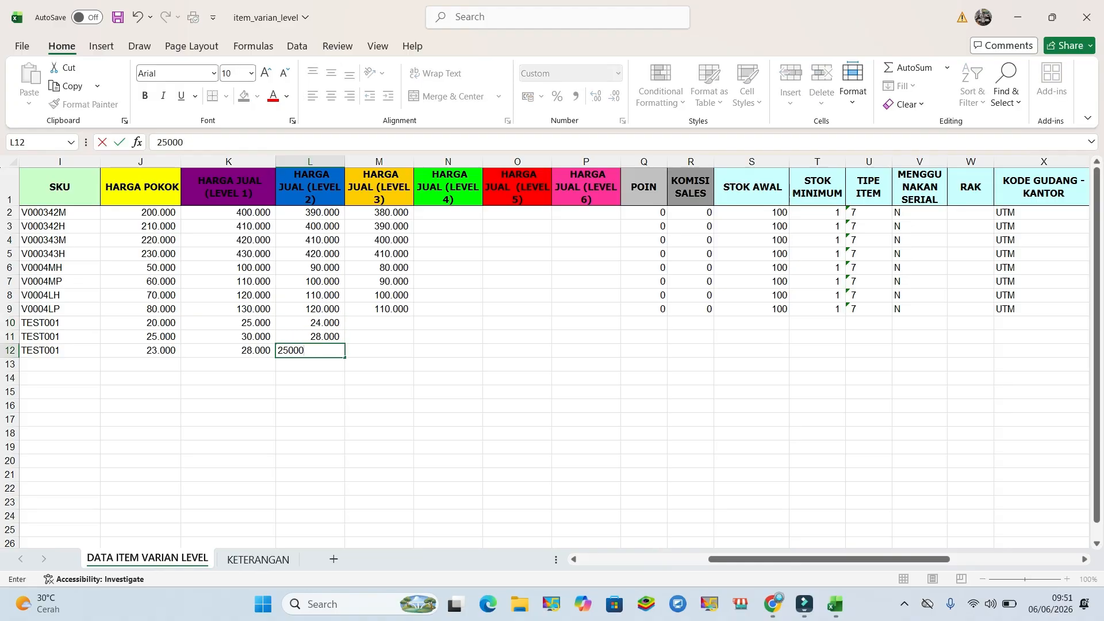
pyautogui.press('Up')
pyautogui.press('Right')
pyautogui.press('Right')
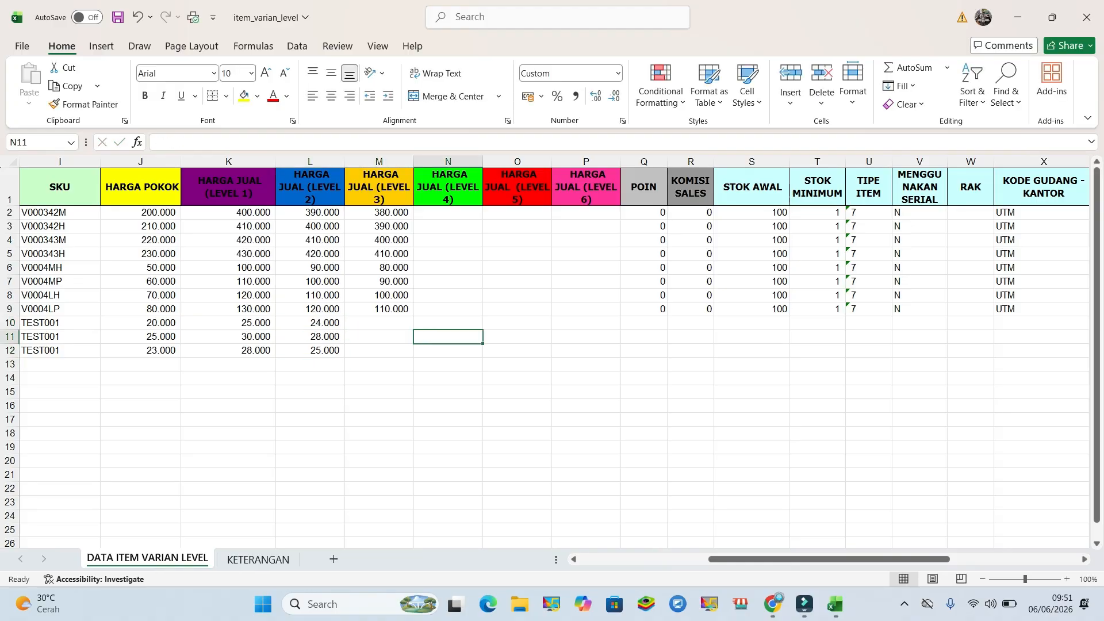
# - Look over the HARGA JUAL level 3 to 6 and POIN cells for the TEST variants in rows 10 to 12
pyautogui.press('Left')
pyautogui.press('Left')
pyautogui.press('Right')
pyautogui.press('Right')
pyautogui.press('Right')
pyautogui.press('Right')
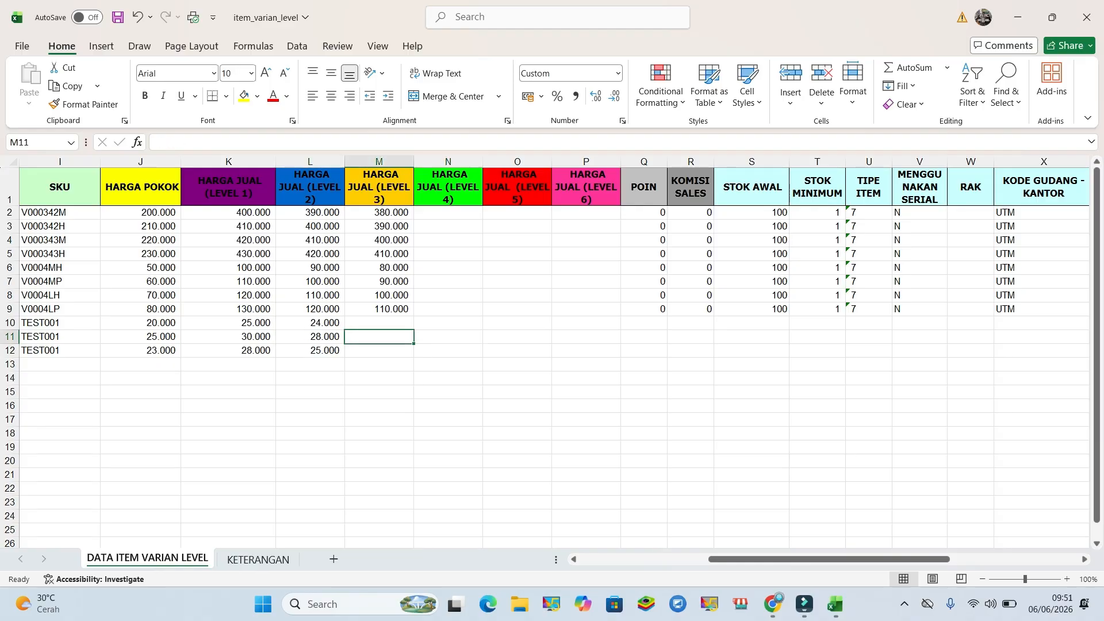
pyautogui.press('Right')
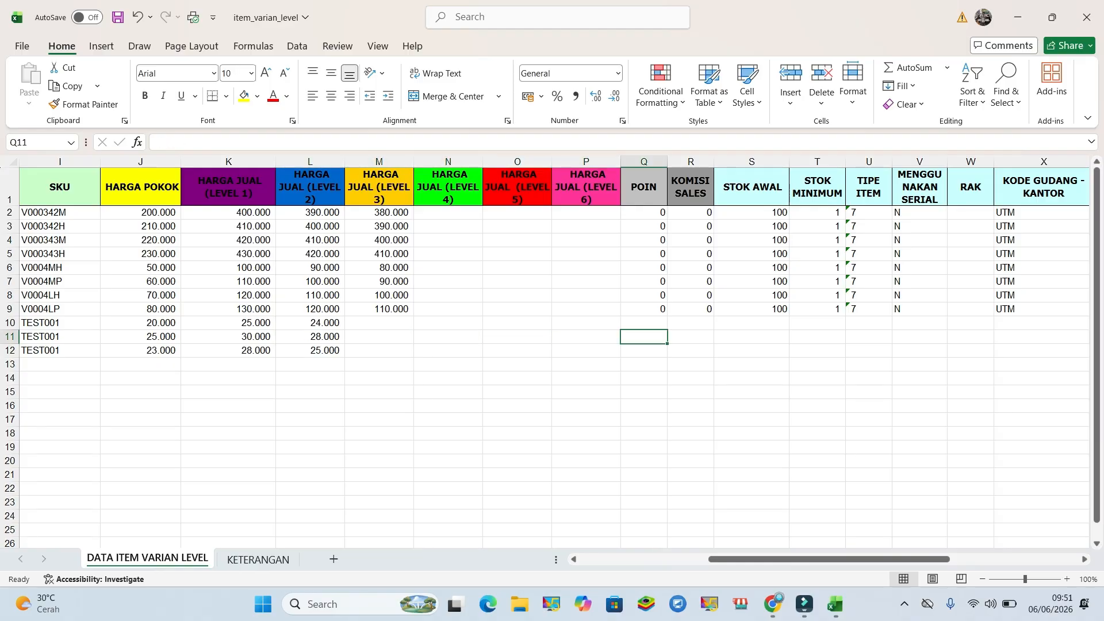
pyautogui.press('Right')
pyautogui.press('Left')
pyautogui.press('Right')
pyautogui.press('Right')
pyautogui.press('Left')
pyautogui.press('Left')
pyautogui.press('Up')
pyautogui.press('Down')
pyautogui.press('Down')
pyautogui.press('Up')
pyautogui.press('Up')
pyautogui.press('Down')
pyautogui.press('Down')
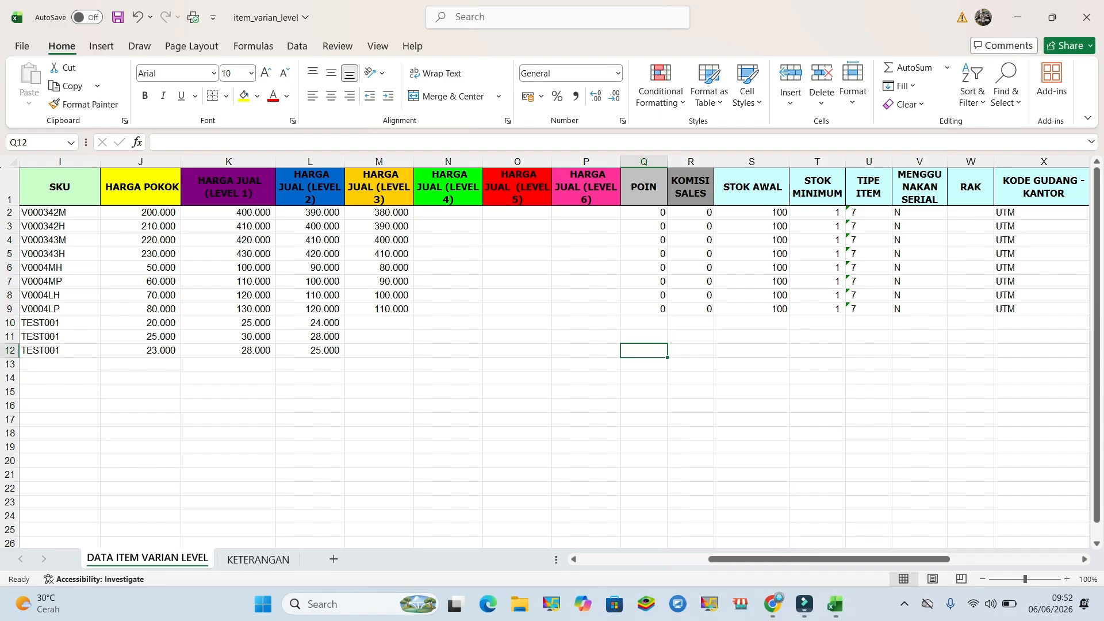
pyautogui.press('Up')
pyautogui.press('Up')
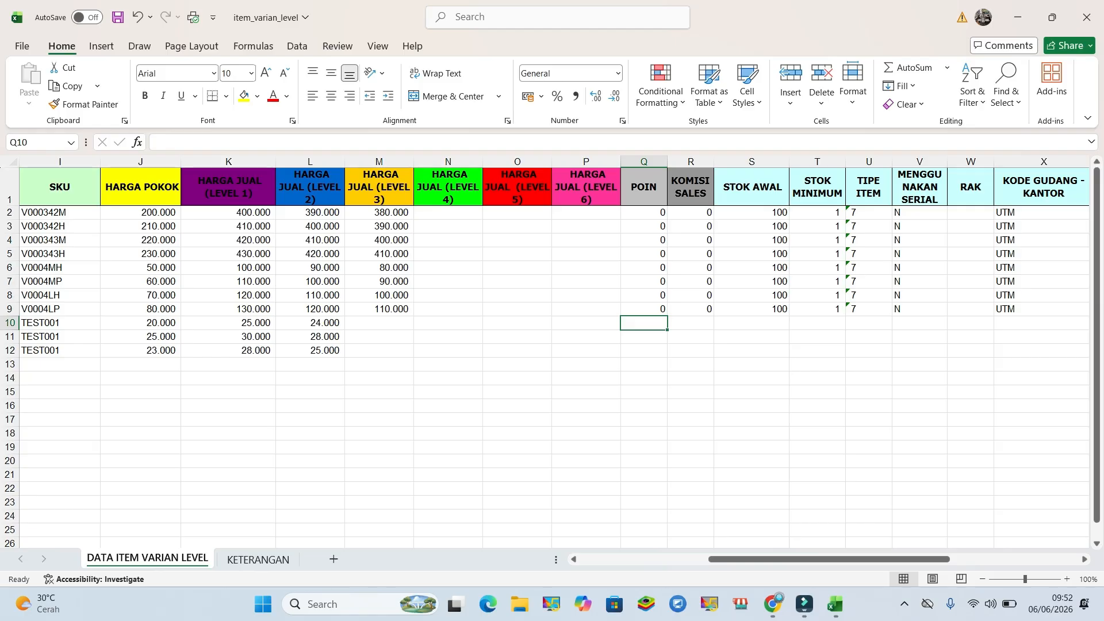
pyautogui.press('Up')
pyautogui.press('Down')
# - Look over the KOMISI SALES cells for the TEST variants in rows 10 to 12
pyautogui.press('Right')
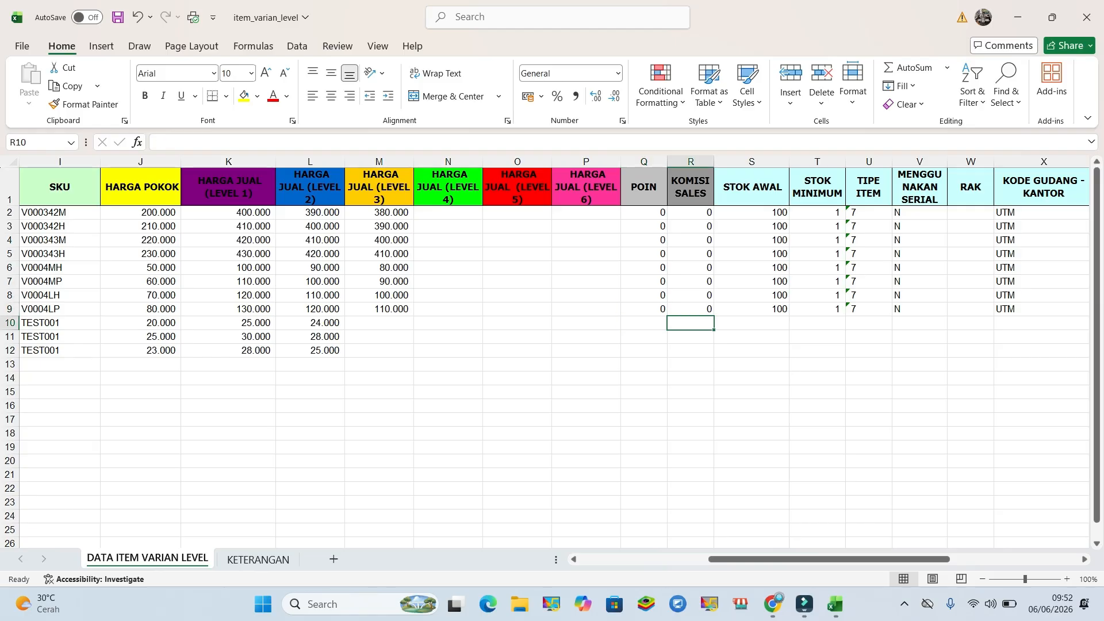
pyautogui.press('Left')
pyautogui.press('Right')
pyautogui.press('Down')
pyautogui.press('Down')
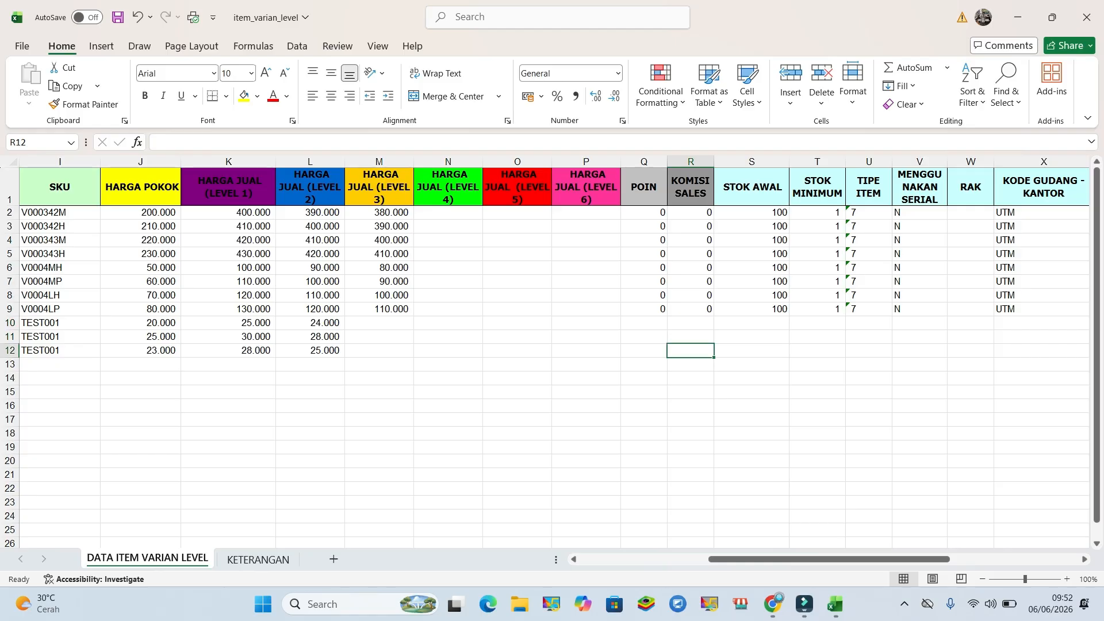
pyautogui.press('Up')
pyautogui.press('Up')
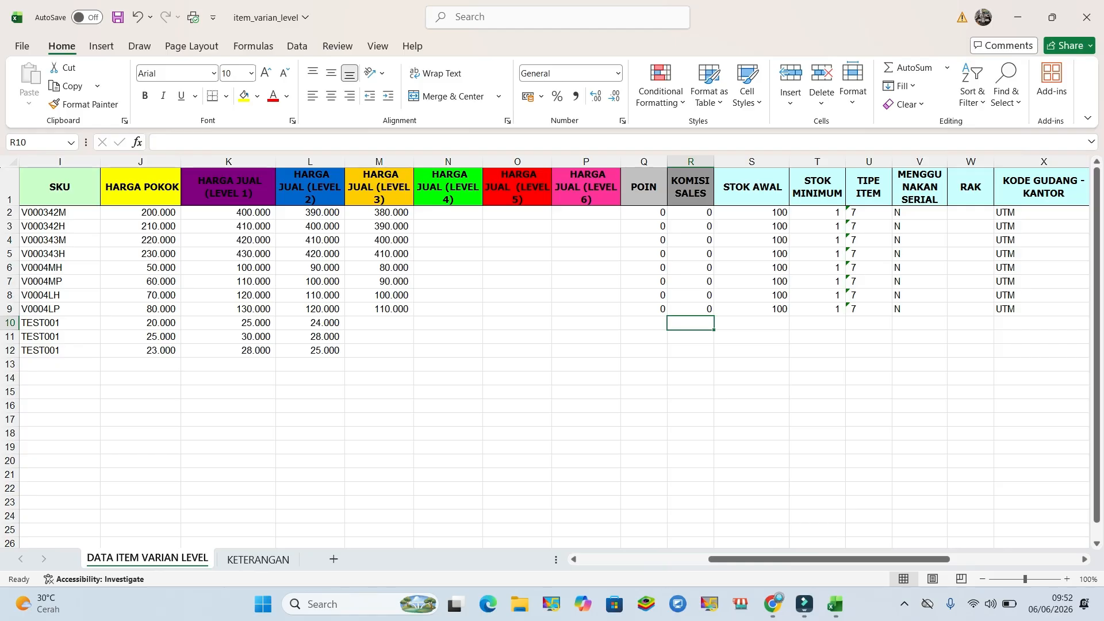
pyautogui.press('Down')
pyautogui.press('Down')
# - Enter a STOK AWAL of 20 for each TEST variant in rows 10 to 12
pyautogui.press('Right')
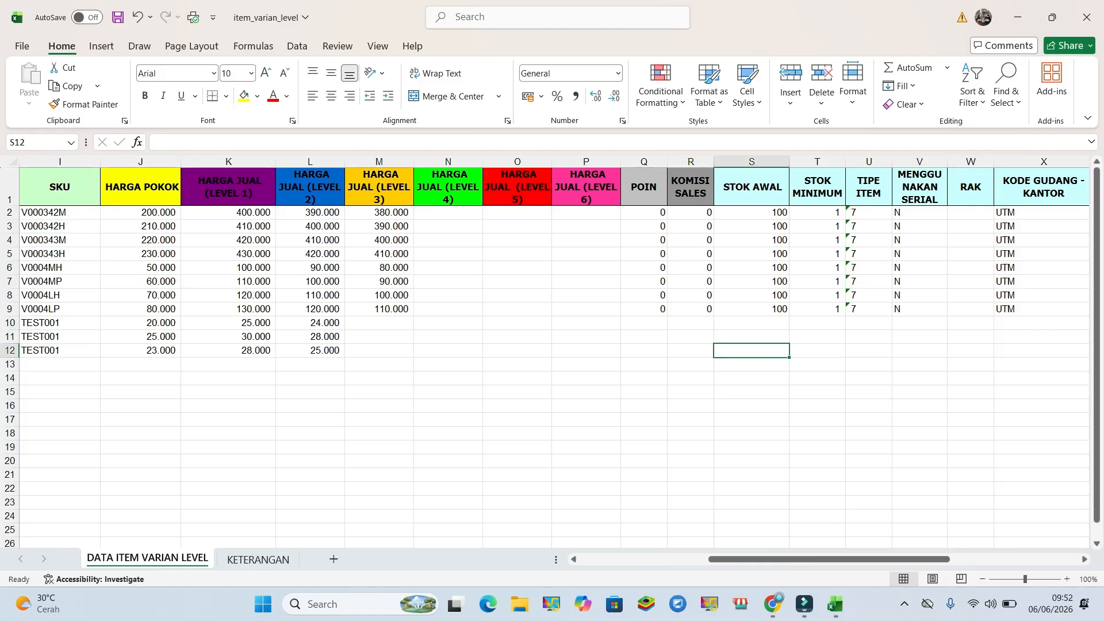
pyautogui.press('Up')
pyautogui.press('Up')
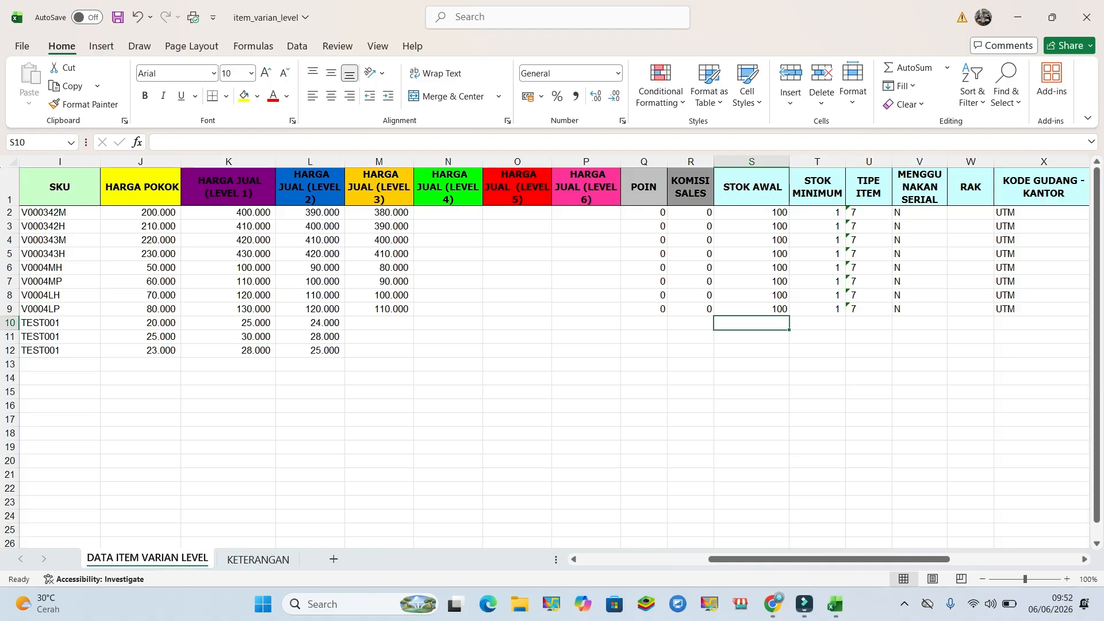
pyautogui.write('20')
pyautogui.press('Return')
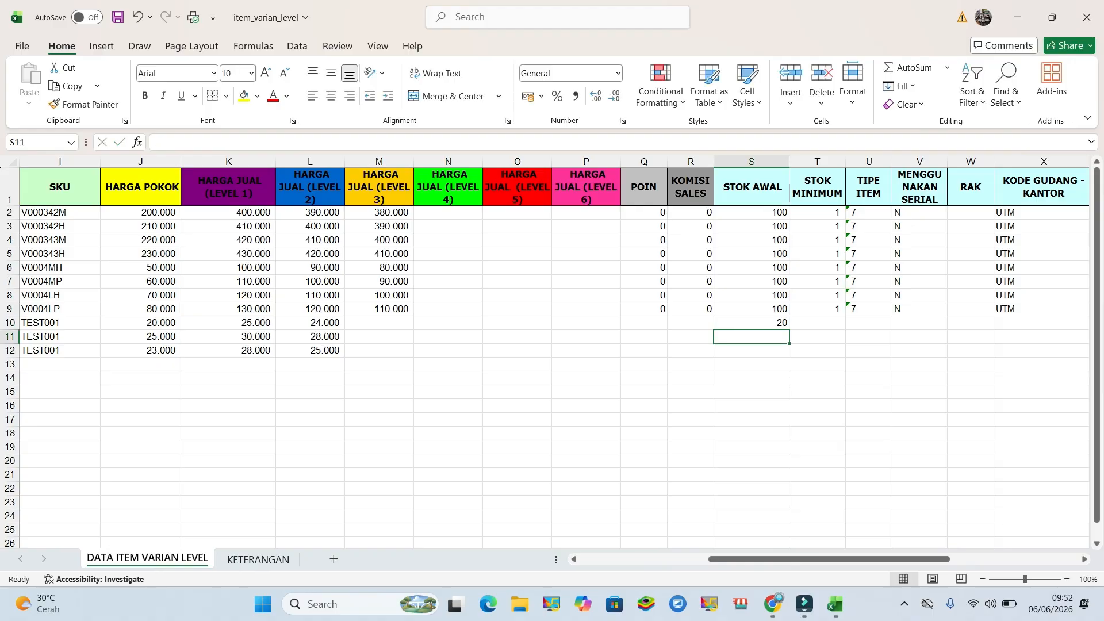
pyautogui.write('20')
pyautogui.press('Return')
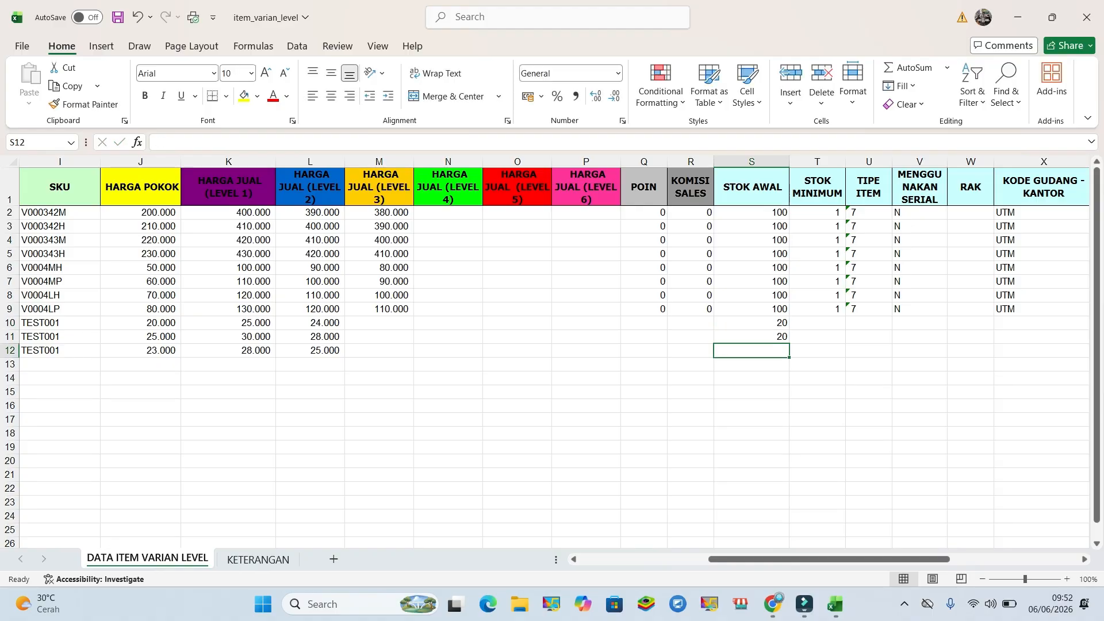
pyautogui.write('20')
pyautogui.press('Tab')
pyautogui.press('Tab')
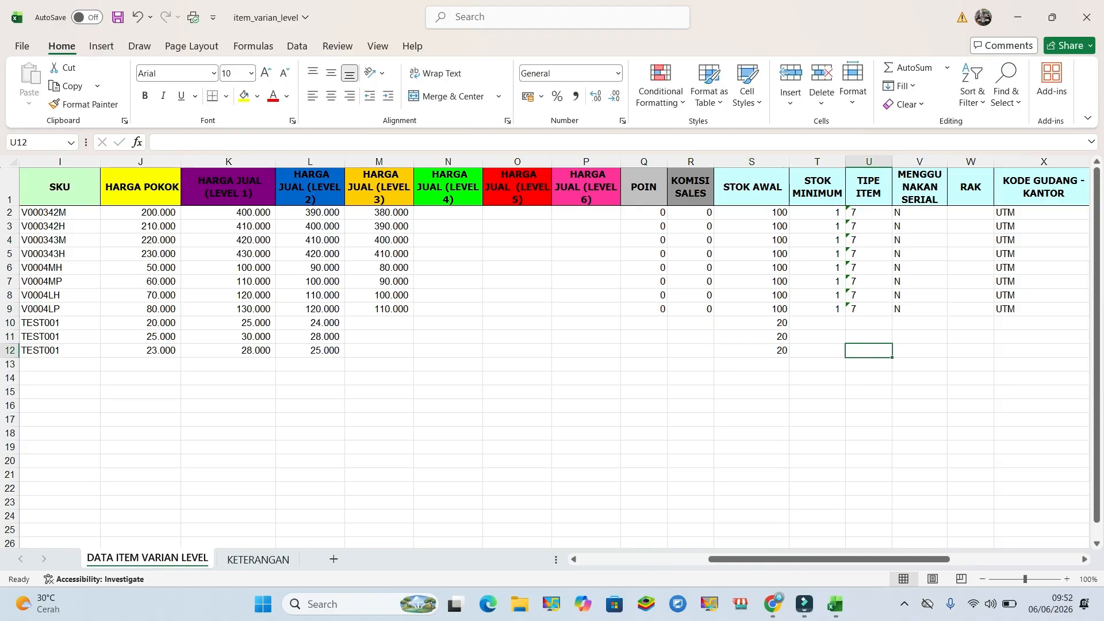
# - Enter a STOK MINIMUM of 5 for each TEST variant in rows 10 to 12
pyautogui.press('Left')
pyautogui.press('Up')
pyautogui.press('Up')
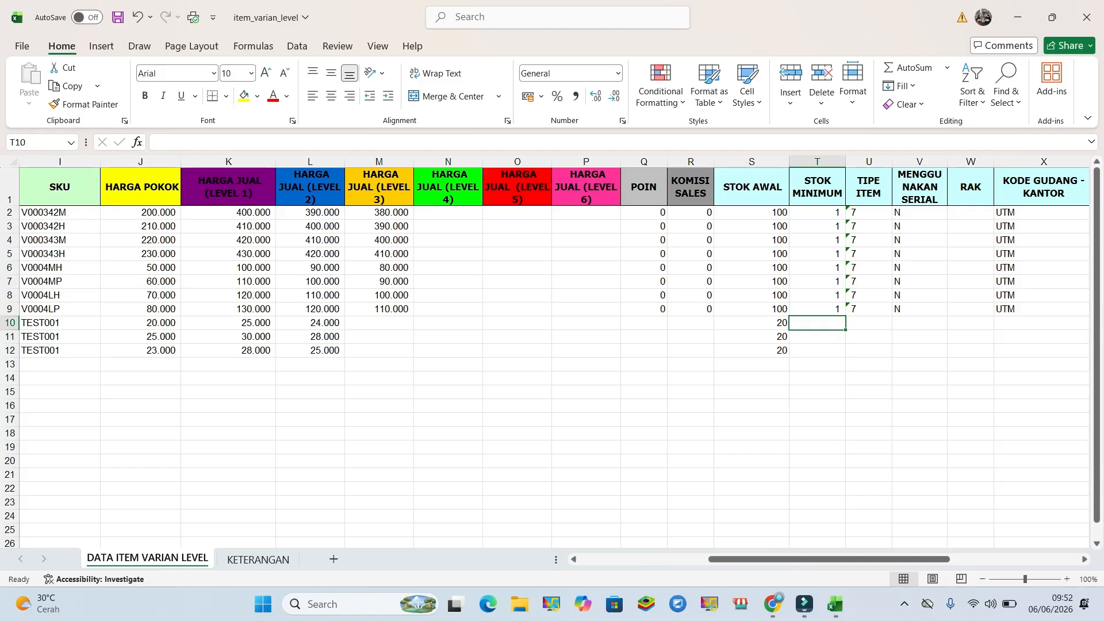
pyautogui.write('5')
pyautogui.press('Return')
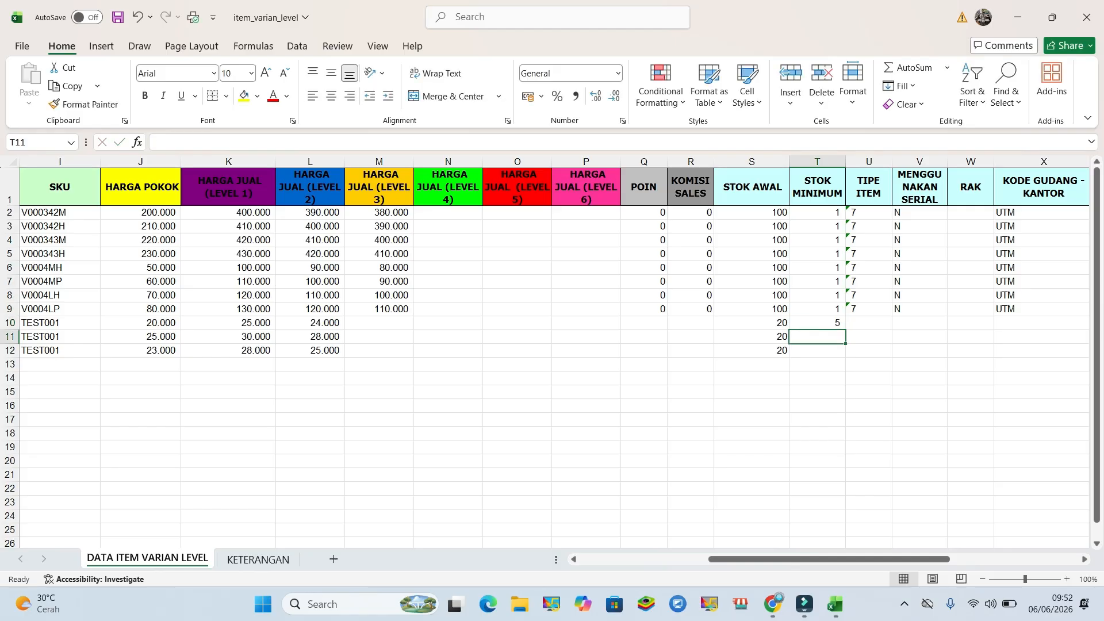
pyautogui.write('5')
pyautogui.press('Return')
pyautogui.write('5')
pyautogui.press('Tab')
# - Examine the TIPE ITEM cells of the TEST rows and the columns that follow them up to OPSI BRG JASA
pyautogui.press('Up')
pyautogui.press('Up')
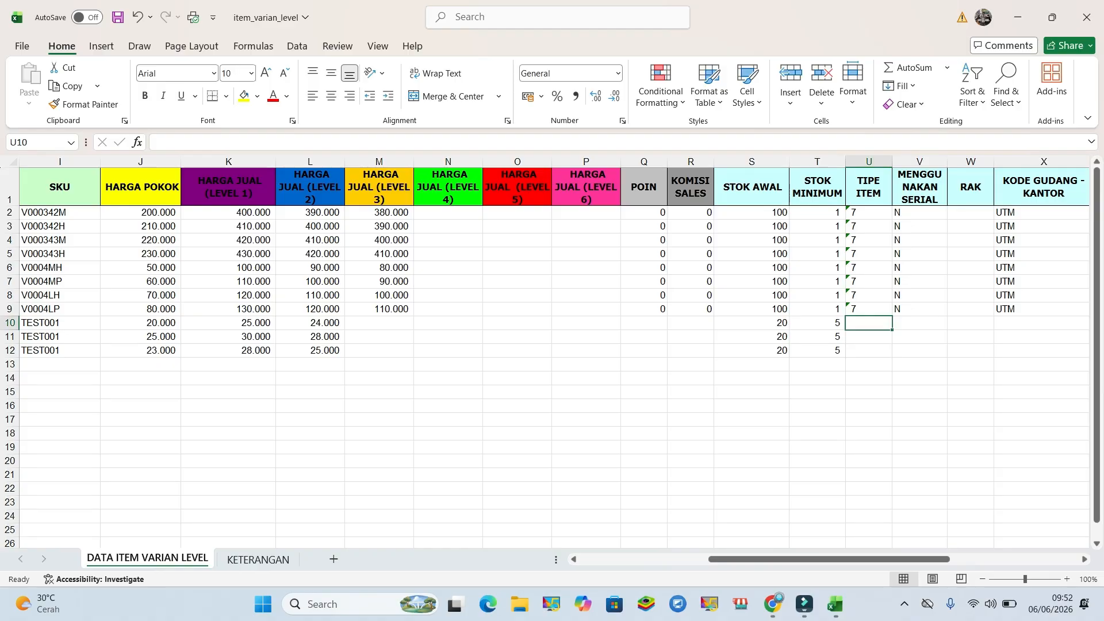
pyautogui.press('Left')
pyautogui.press('Up')
pyautogui.press('Down')
pyautogui.press('Down')
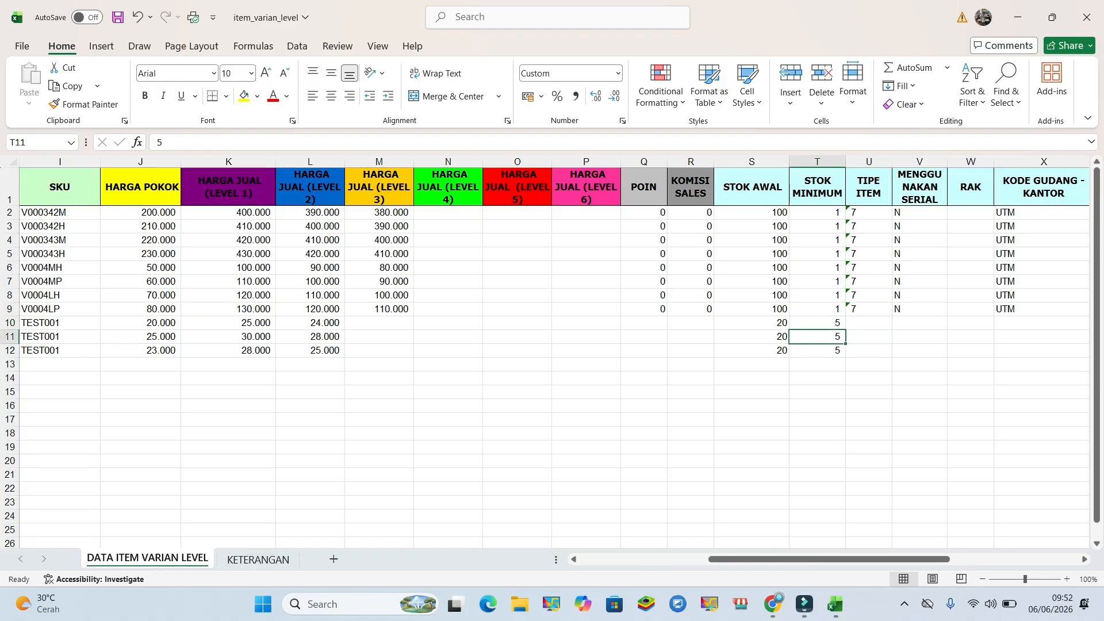
pyautogui.press('Right')
pyautogui.press('Right')
pyautogui.press('Right')
pyautogui.press('Right')
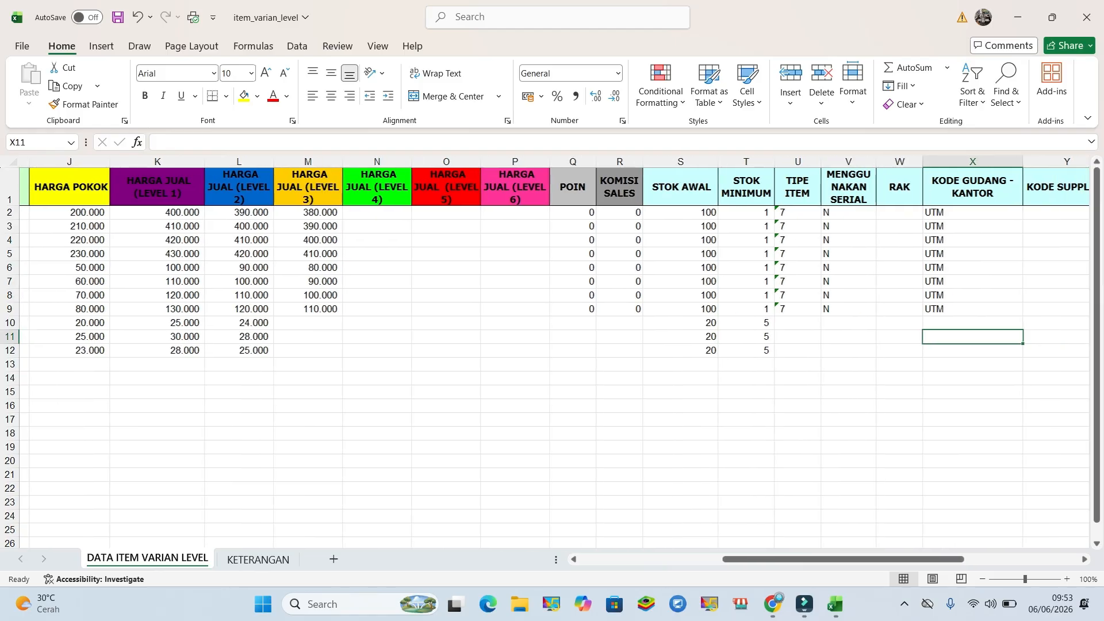
pyautogui.press('Left')
pyautogui.press('Left')
pyautogui.press('Left')
pyautogui.press('Up')
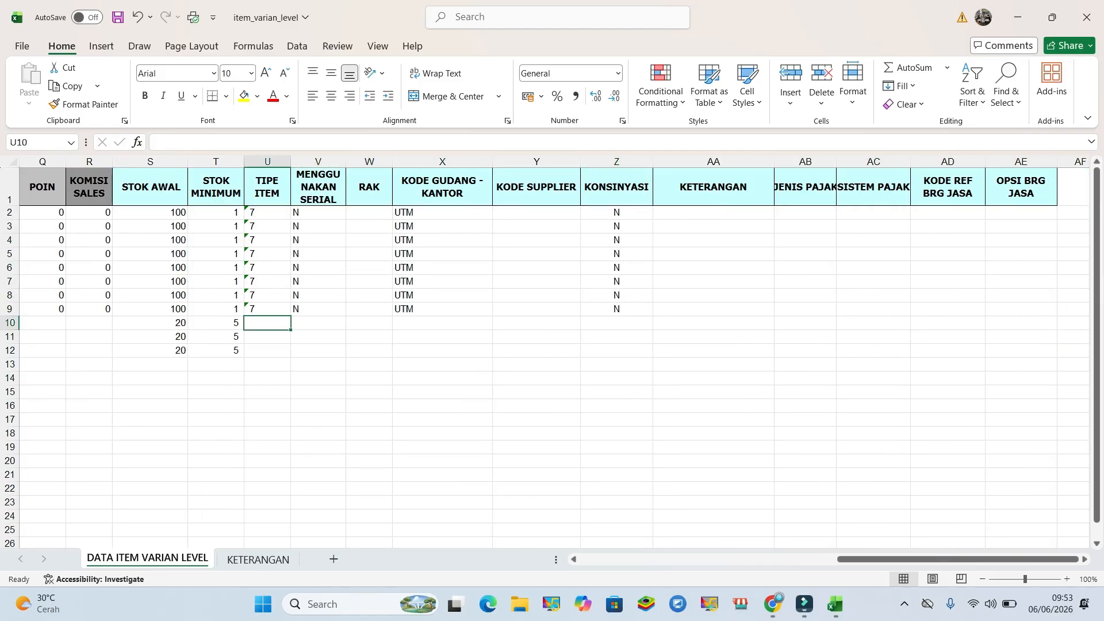
pyautogui.press('Down')
pyautogui.press('Down')
pyautogui.press('Up')
pyautogui.press('Up')
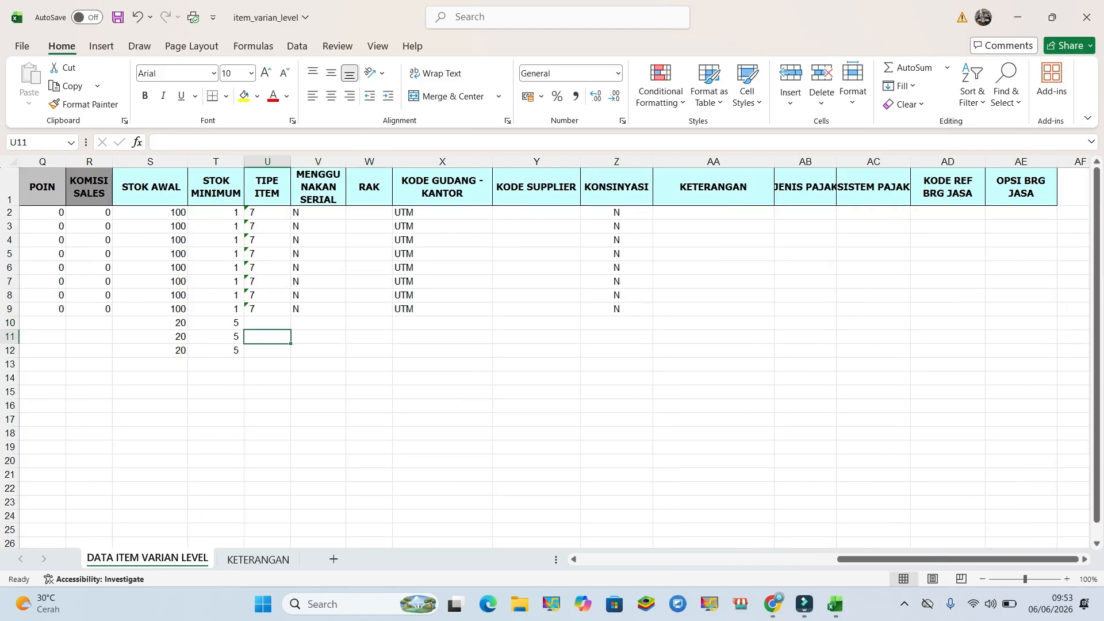
pyautogui.press('Down')
pyautogui.press('Up')
pyautogui.press('Down')
pyautogui.press('Up')
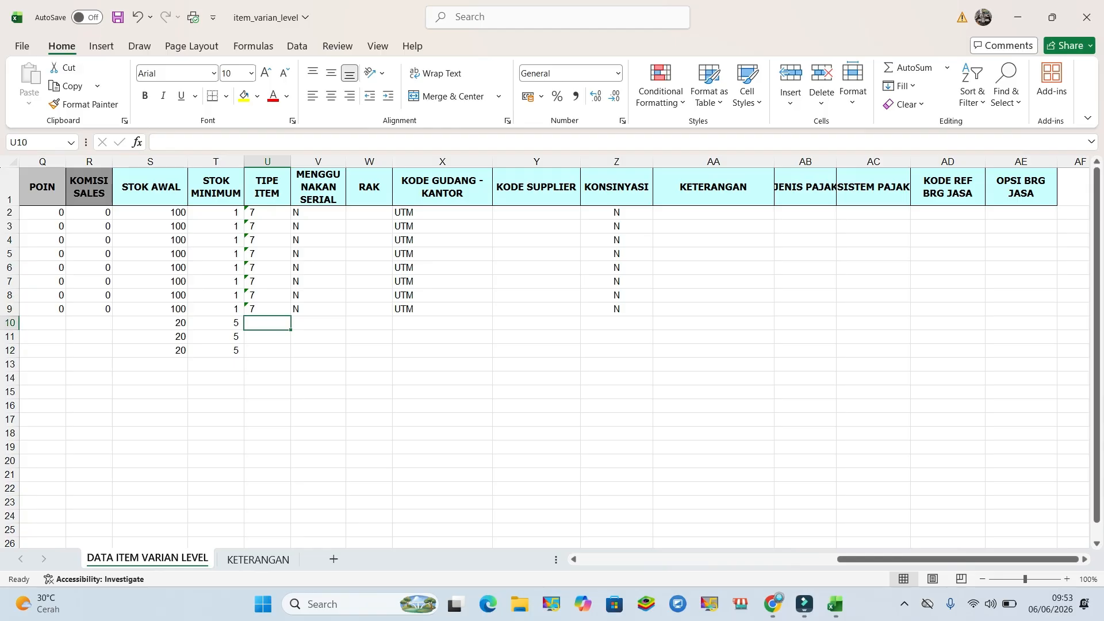
# - Copy the TIPE ITEM value 7 from row 9 into rows 10 to 12
pyautogui.press('Up')
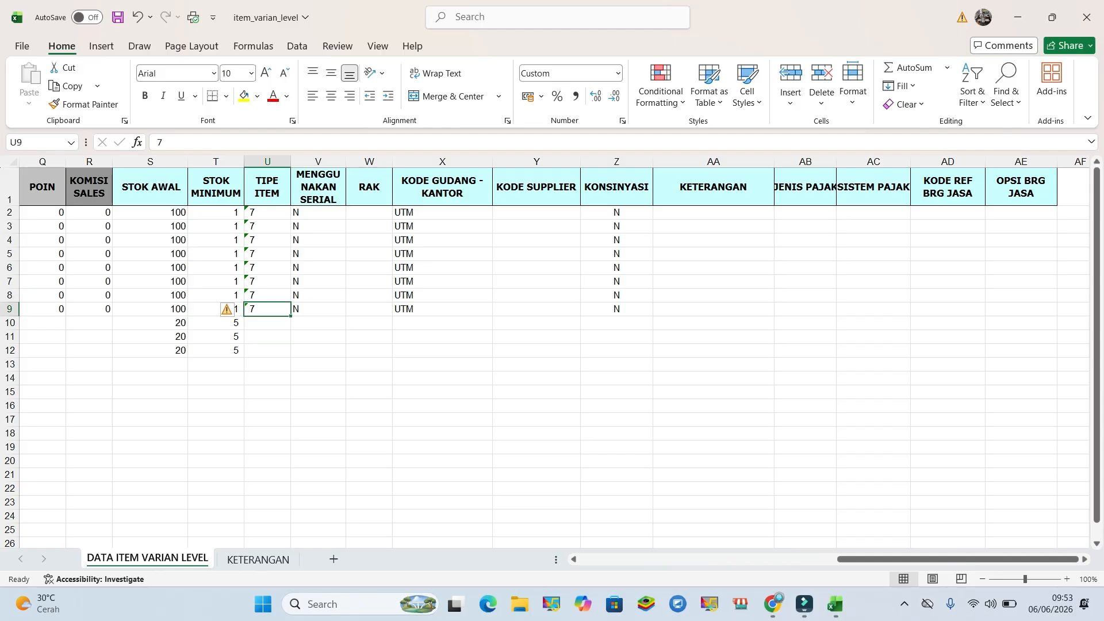
pyautogui.hotkey('ctrl', 'c')
pyautogui.press('Down')
pyautogui.hotkey('shift', 'Down')
pyautogui.hotkey('shift', 'Down')
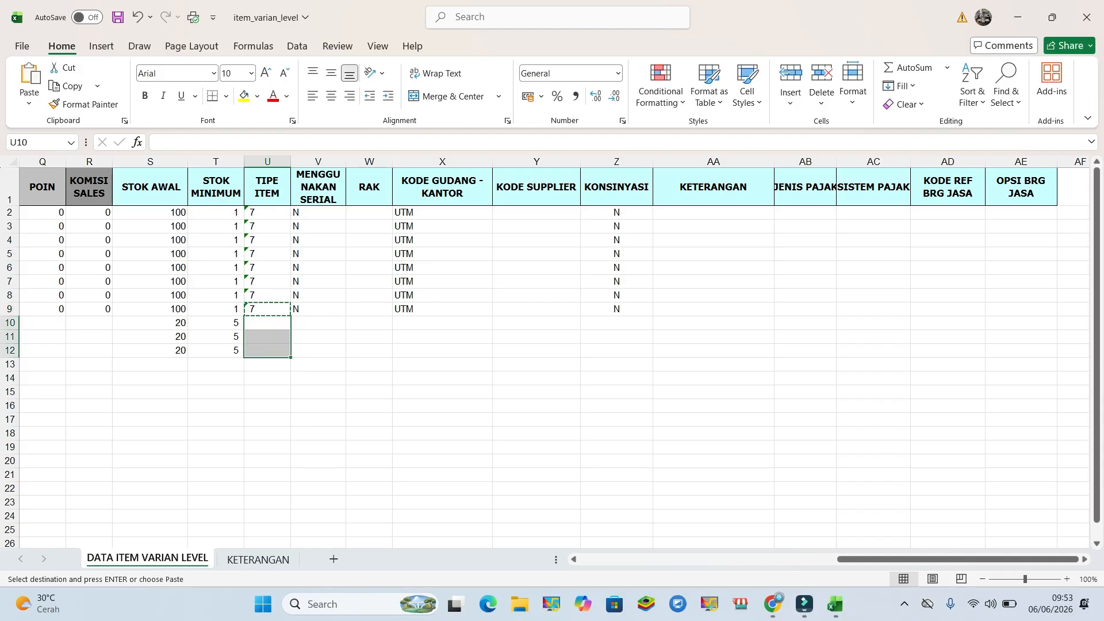
pyautogui.hotkey('ctrl', 'v')
# - Copy the MENGGUNAKAN SERIAL value N from row 9 into rows 10 to 12
pyautogui.press('Right')
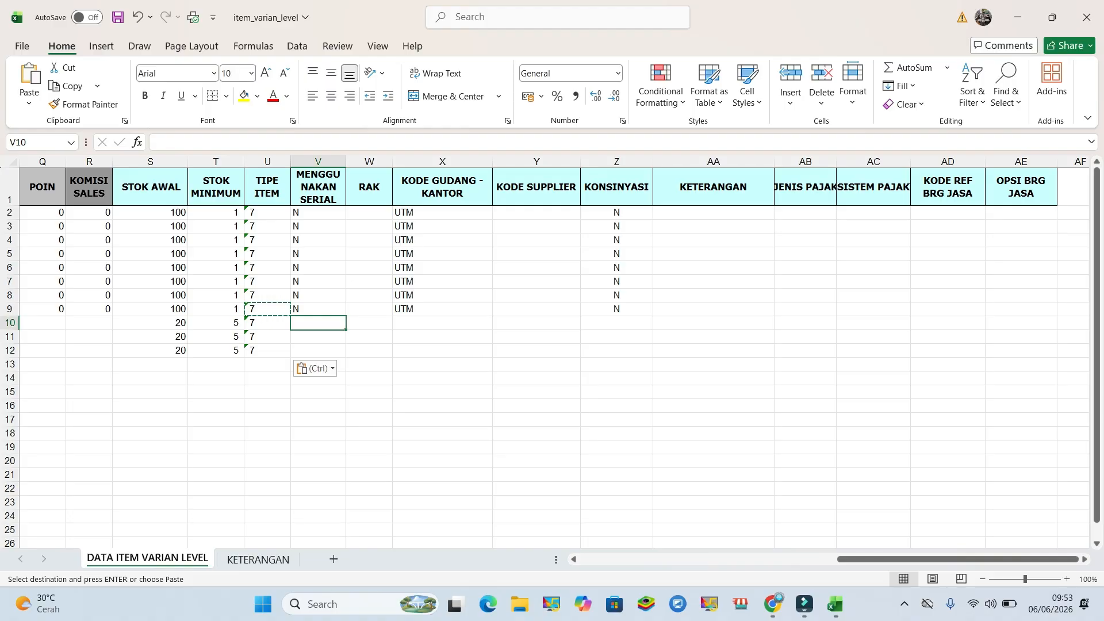
pyautogui.click(318, 309)
pyautogui.hotkey('ctrl', 'c')
pyautogui.moveTo(318, 322); pyautogui.dragTo(318, 350)
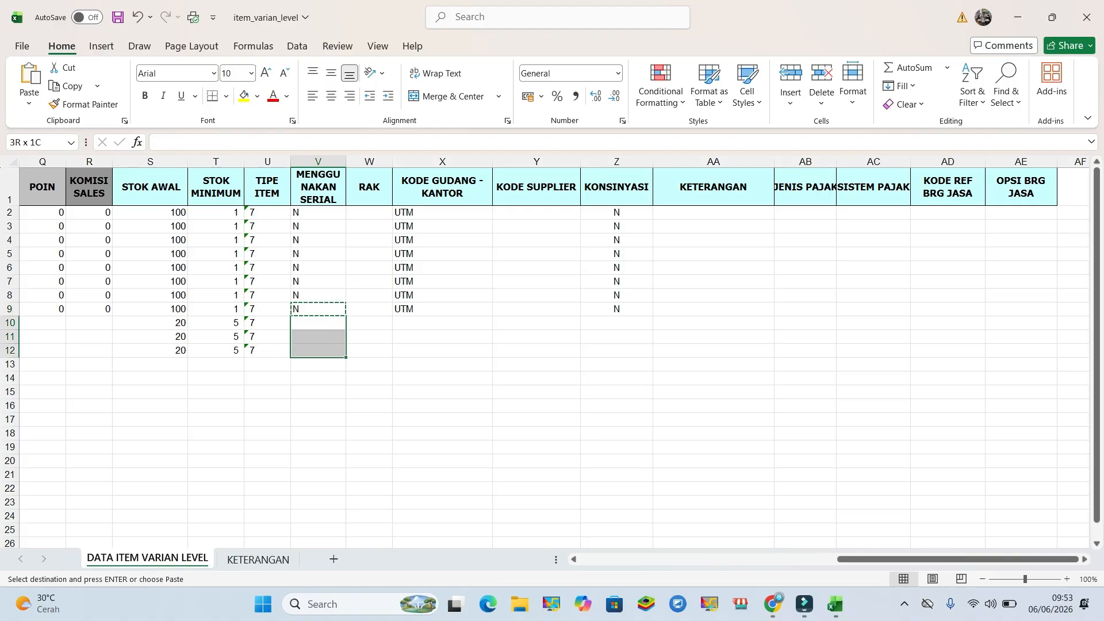
pyautogui.hotkey('ctrl', 'v')
# - Copy the KODE GUDANG - KANTOR value UTM from row 9 into rows 10 to 12
pyautogui.press('Right')
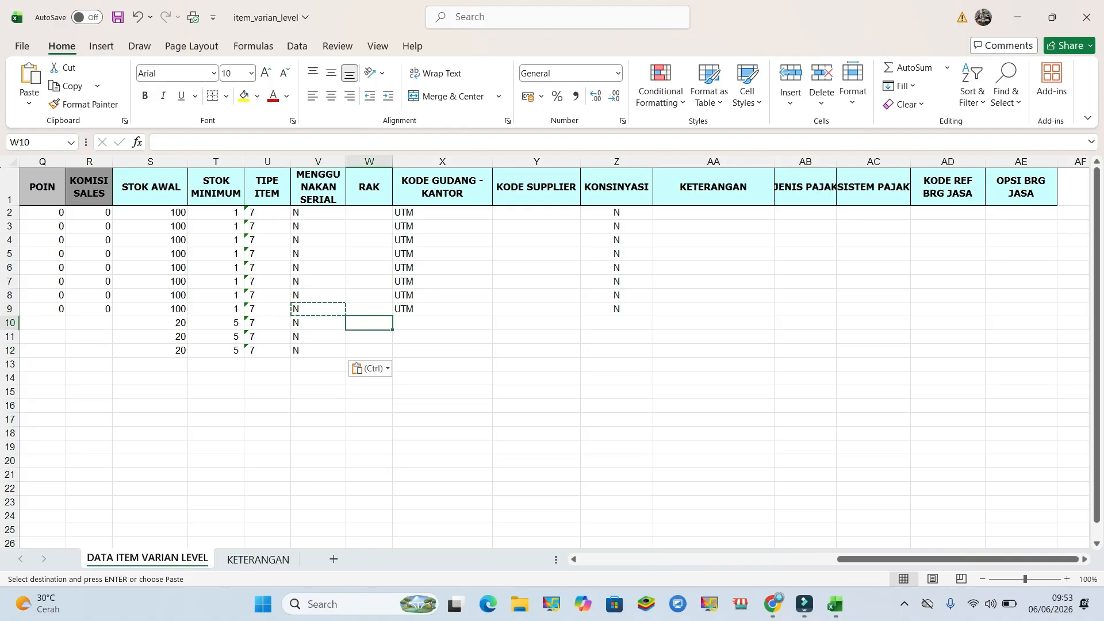
pyautogui.press('Right')
pyautogui.press('Up')
pyautogui.hotkey('ctrl', 'c')
pyautogui.moveTo(442, 322); pyautogui.dragTo(443, 351)
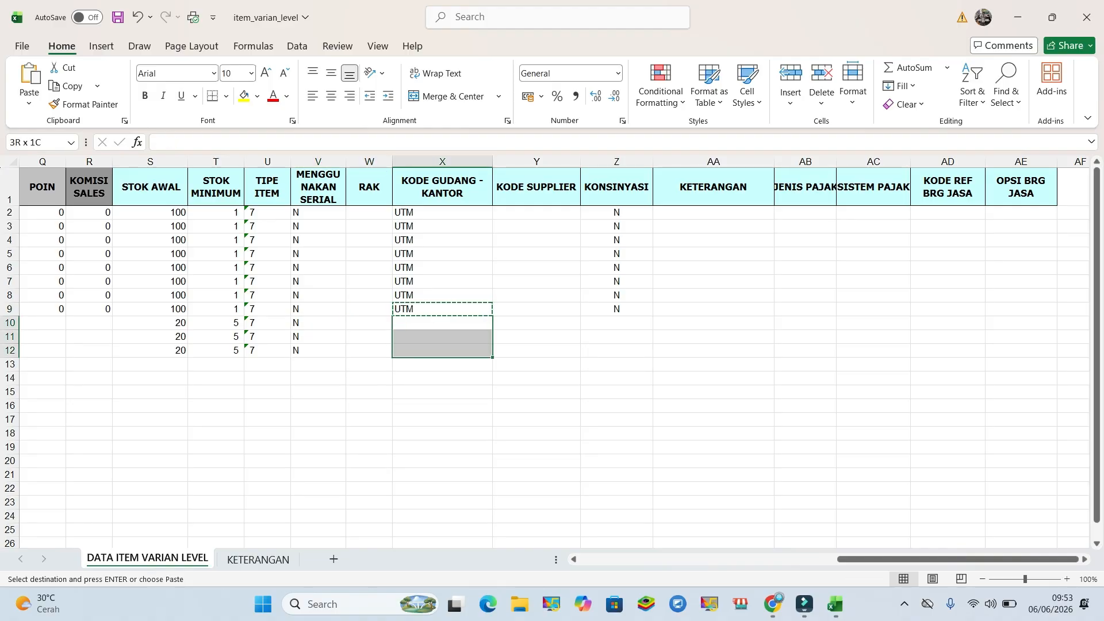
pyautogui.hotkey('ctrl', 'v')
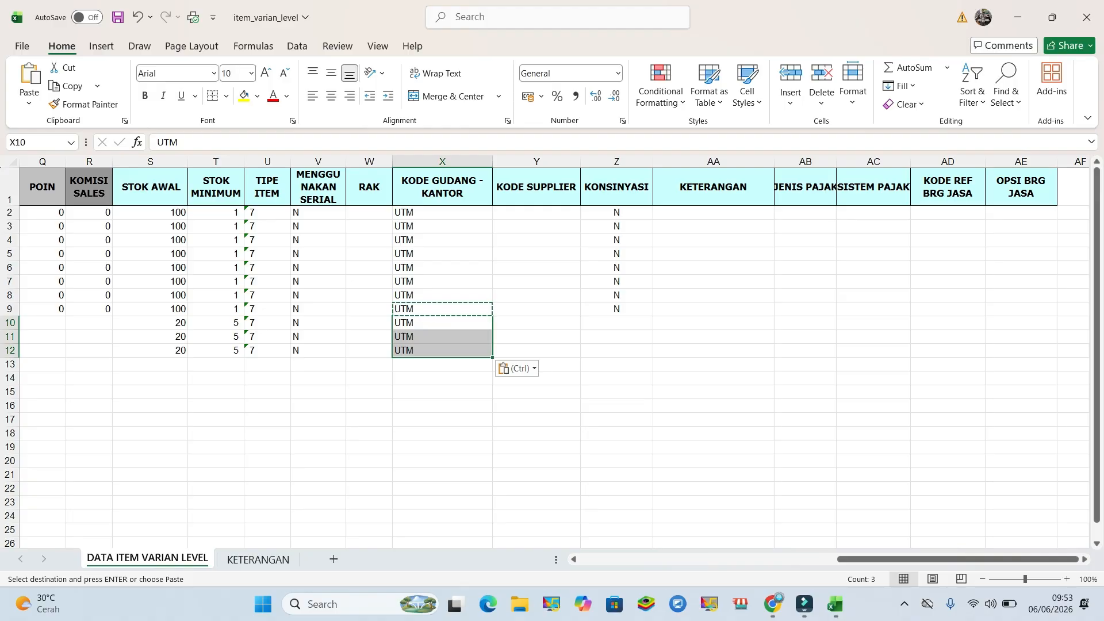
pyautogui.press('Right')
pyautogui.press('Escape')
# - Look over the KODE SUPPLIER cells for the TEST variants in rows 10 to 12
pyautogui.press('Down')
pyautogui.press('Down')
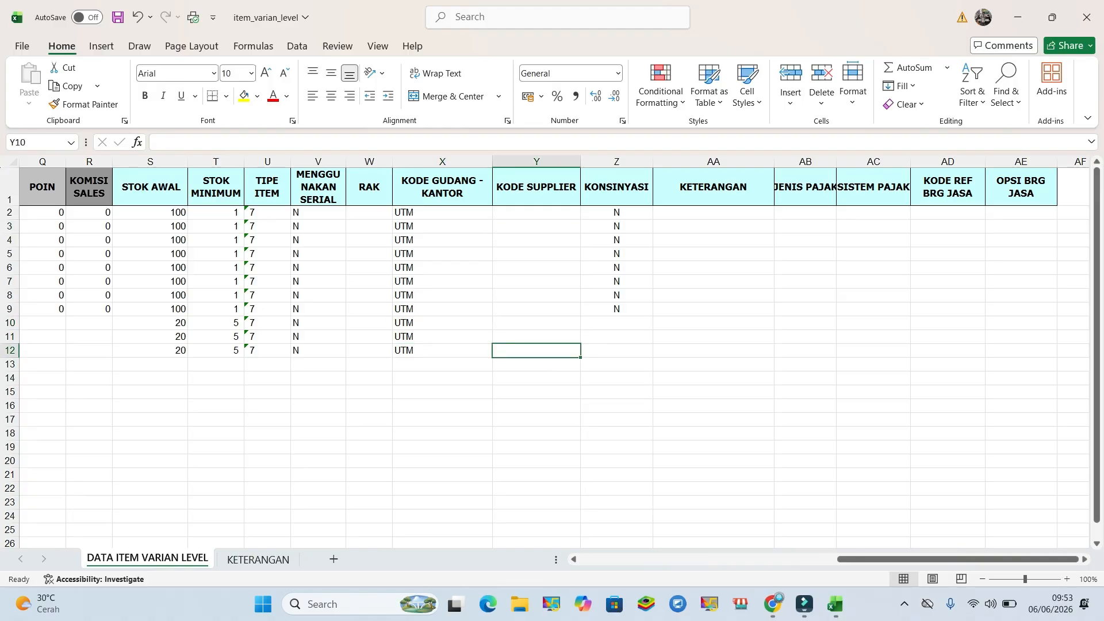
pyautogui.press('Up')
pyautogui.press('Up')
pyautogui.press('Down')
pyautogui.press('Down')
pyautogui.press('Up')
pyautogui.press('Up')
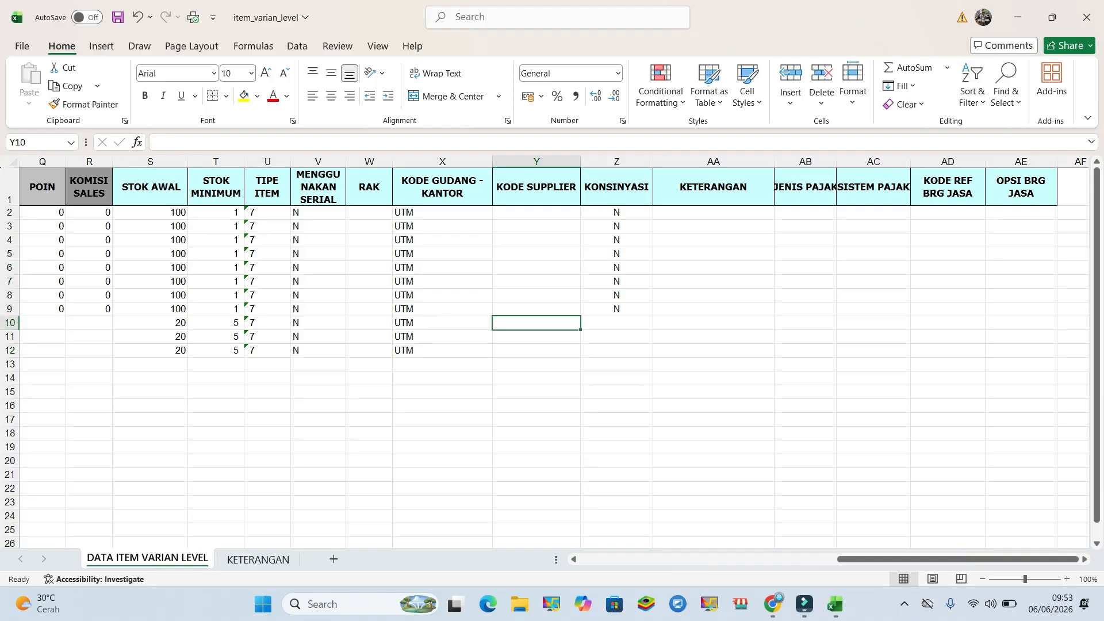
# - Copy the KONSINYASI value N from row 9 into rows 10 to 12
pyautogui.press('Right')
pyautogui.press('Up')
pyautogui.hotkey('ctrl', 'c')
pyautogui.press('Down')
pyautogui.hotkey('shift', 'Down')
pyautogui.hotkey('shift', 'Down')
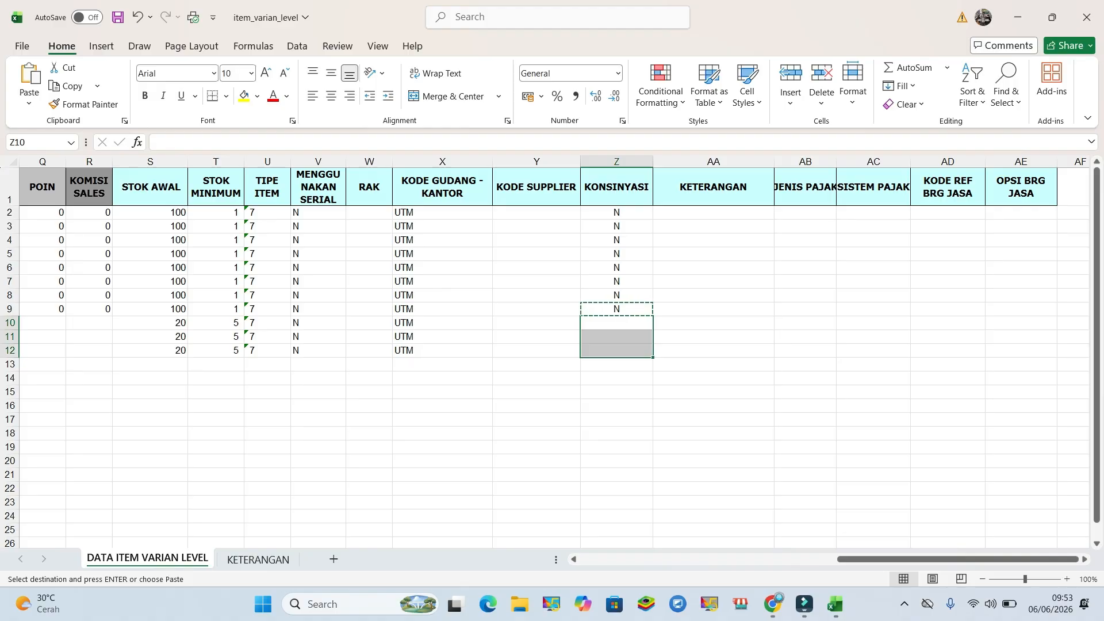
pyautogui.hotkey('ctrl', 'v')
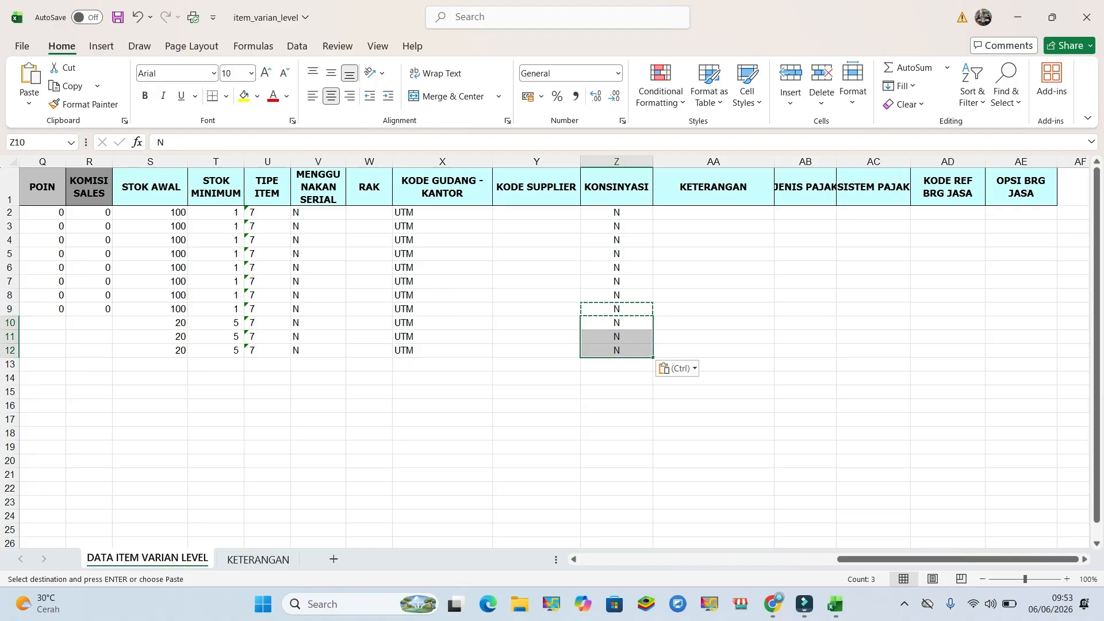
pyautogui.click(617, 323)
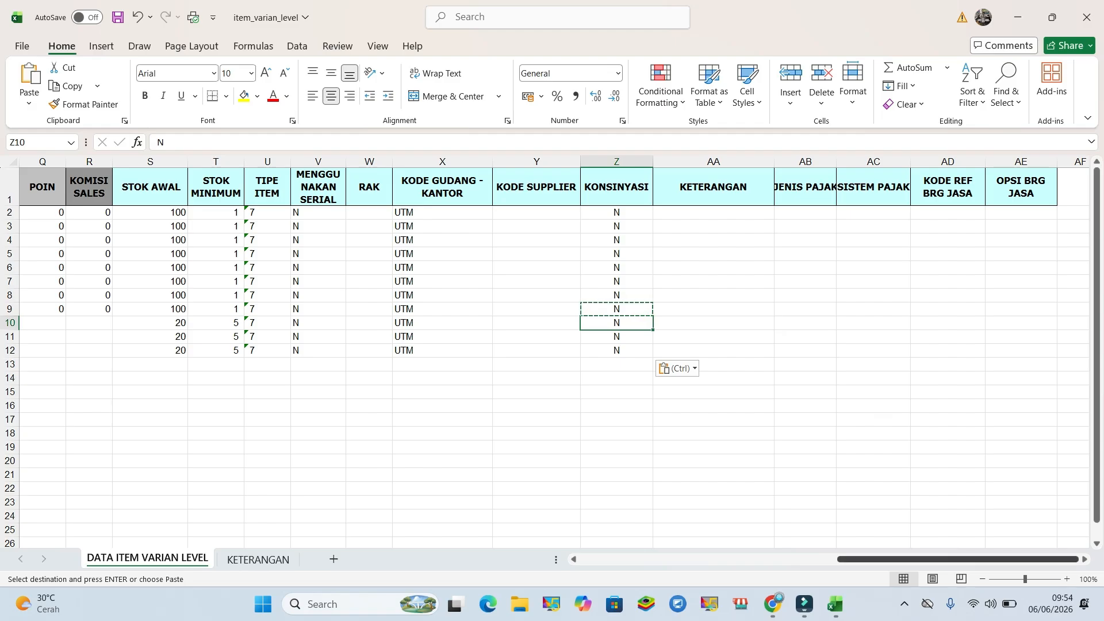
# - Save the item_varian_level workbook and close it to return to the Ketoko import page in the browser
pyautogui.moveTo(922, 560); pyautogui.dragTo(664, 559)
pyautogui.hotkey('ctrl', 's')
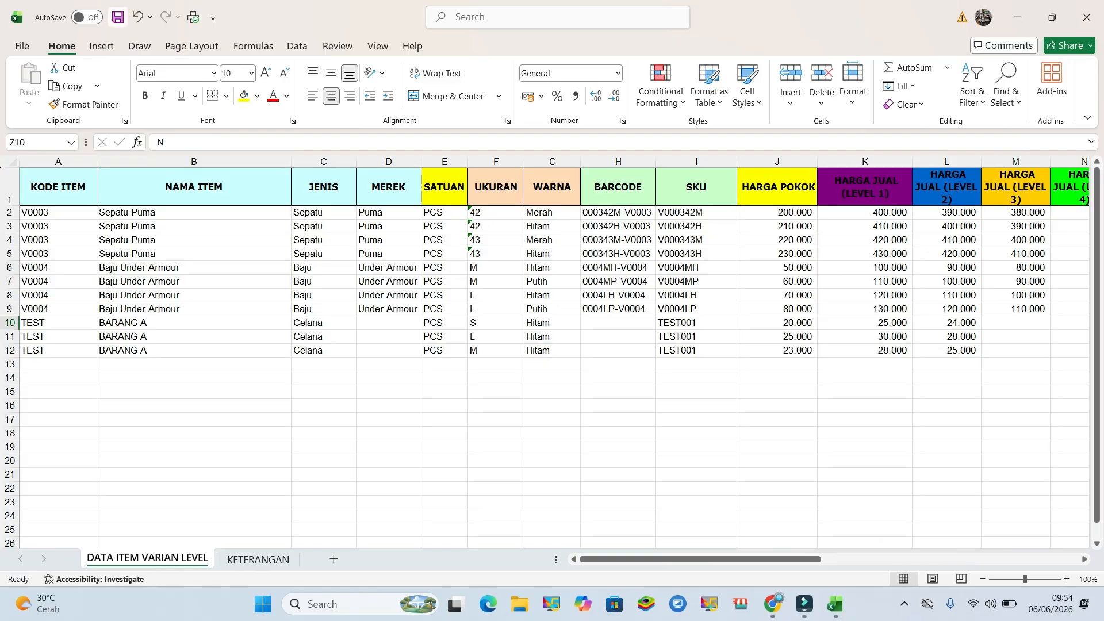
pyautogui.click(1086, 17)
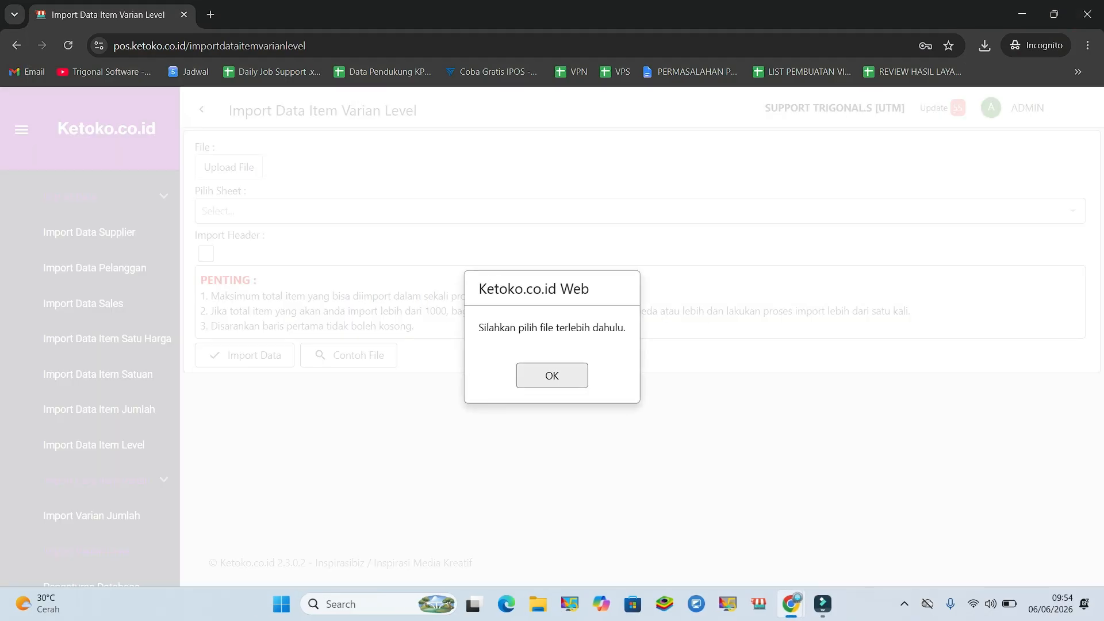
# - Try to upload item_varian_level from the Downloads folder and import its DATA ITEM VARIAN LEVEL sheet
pyautogui.press('Return')
pyautogui.click(229, 168)
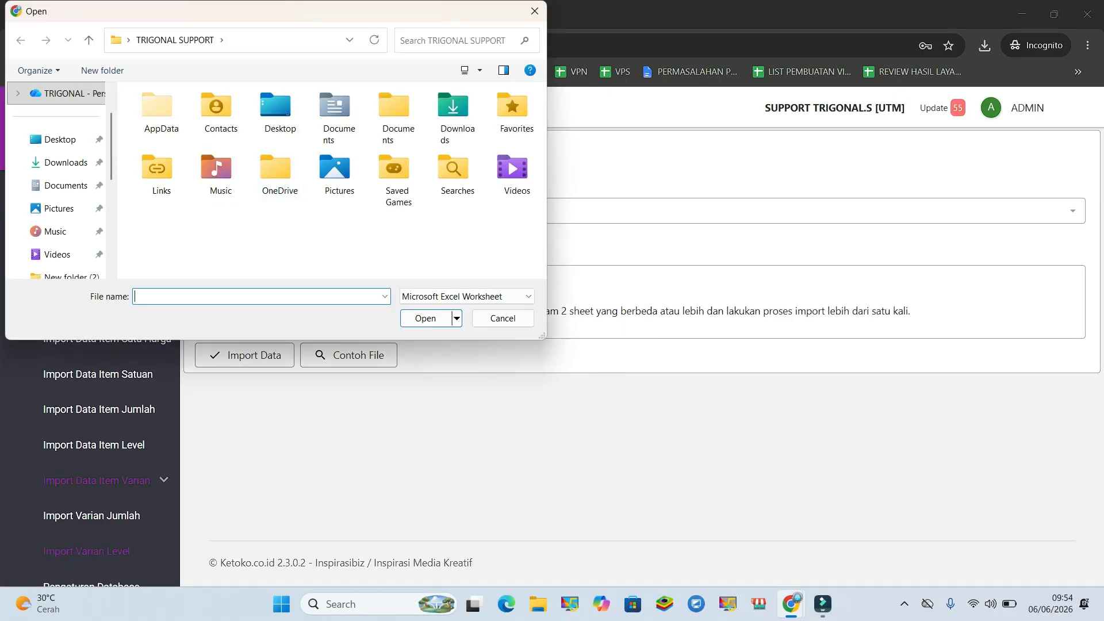
pyautogui.click(63, 162)
pyautogui.click(167, 147)
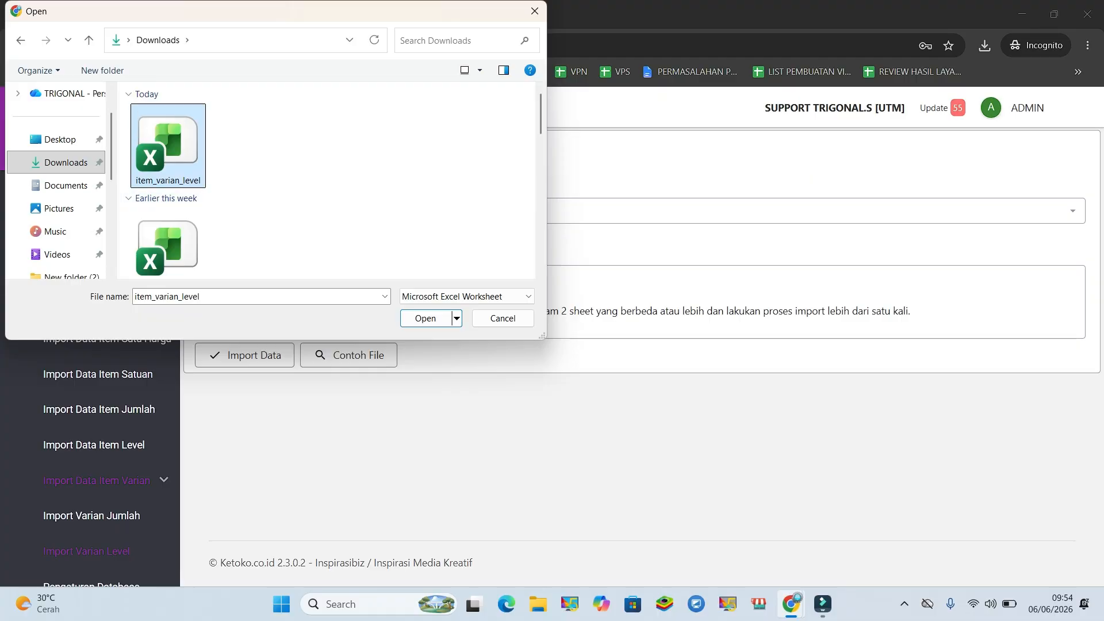
pyautogui.click(425, 318)
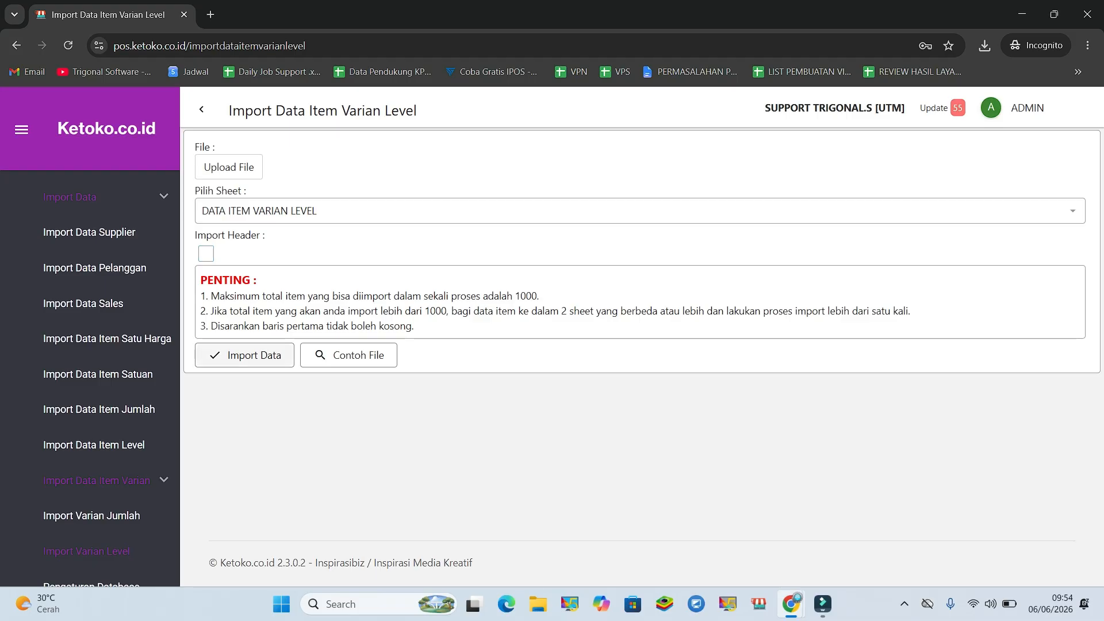
pyautogui.click(245, 355)
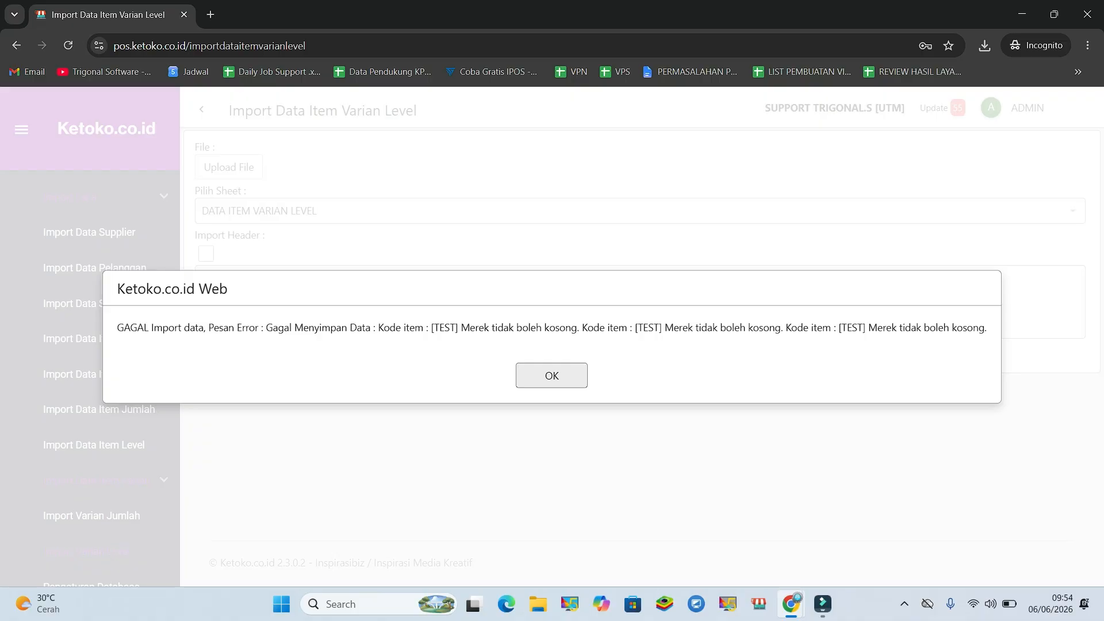
pyautogui.press('Return')
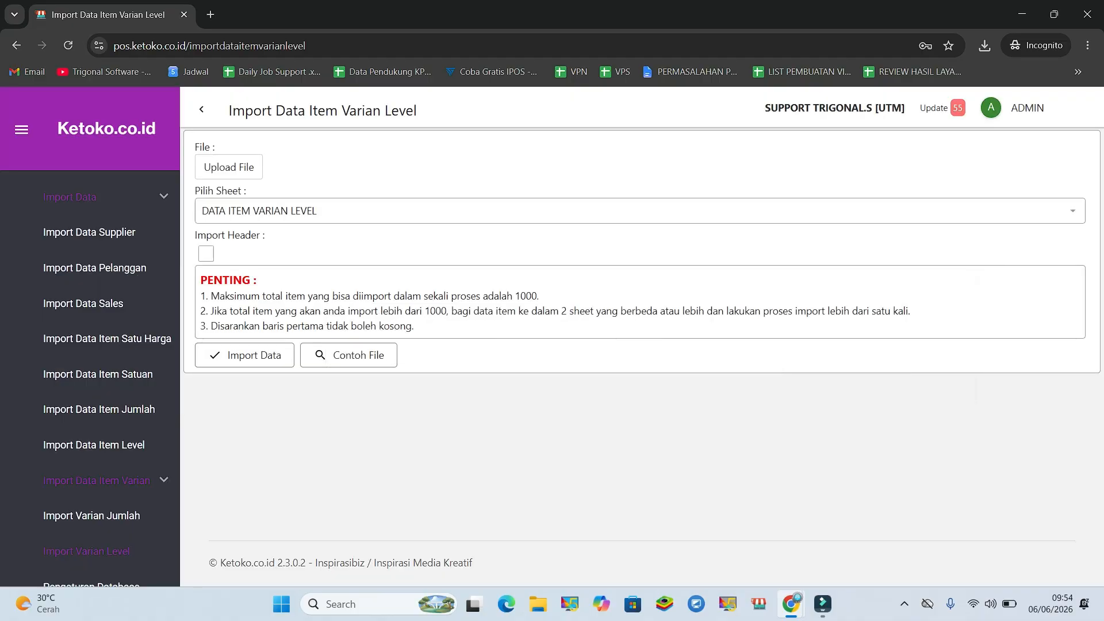
# - Switch to the Downloads folder in File Explorer and reopen the item_varian_level workbook in Excel
pyautogui.click(349, 354)
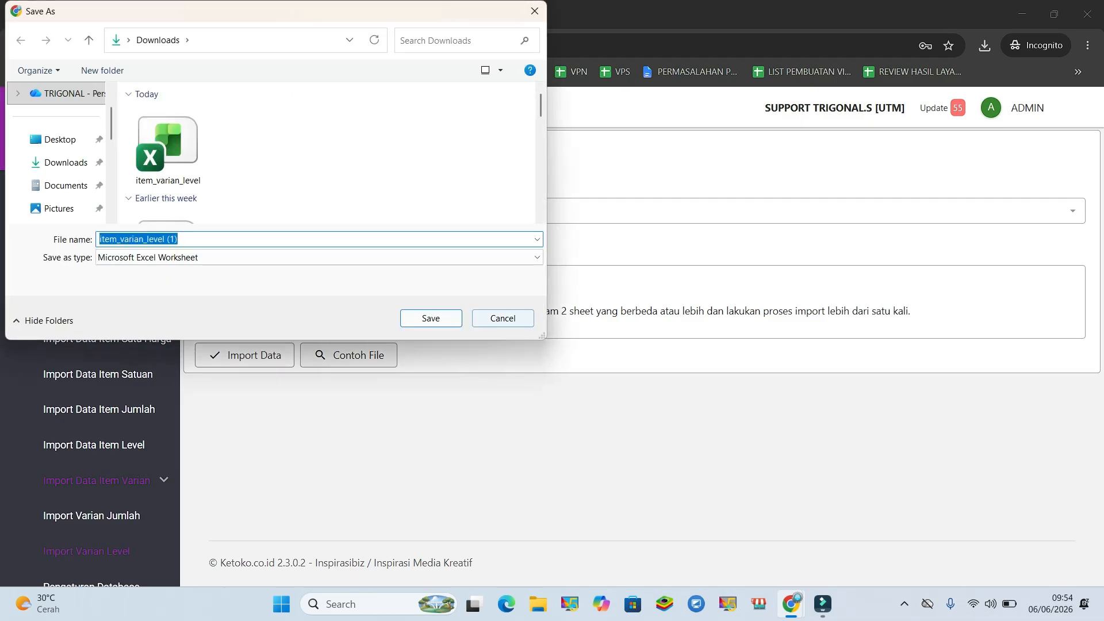
pyautogui.click(503, 318)
pyautogui.click(538, 604)
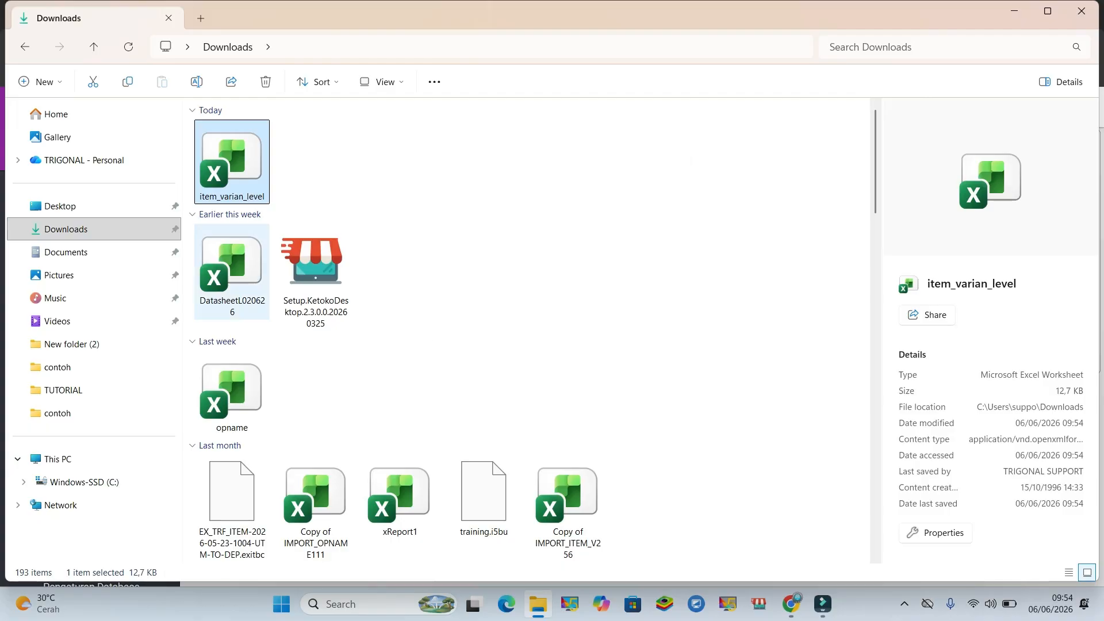
pyautogui.press('Return')
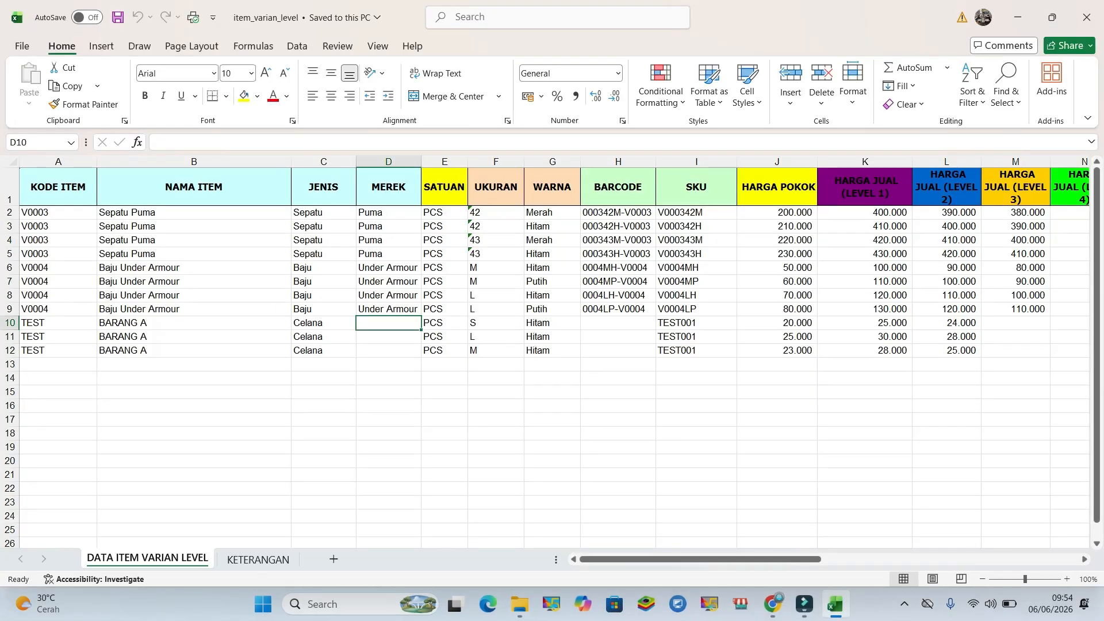
# - Enter "-" as the MEREK value for the three TEST variants in rows 10 to 12
pyautogui.write('-')
pyautogui.press('Return')
pyautogui.write('-')
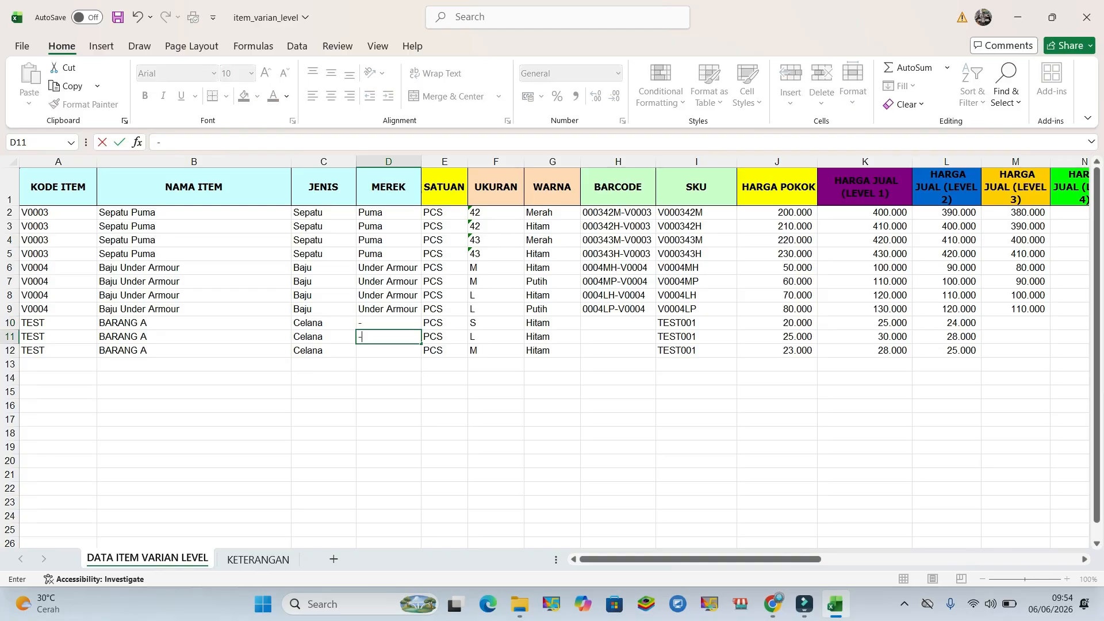
pyautogui.press('Return')
pyautogui.write('-')
pyautogui.press('Return')
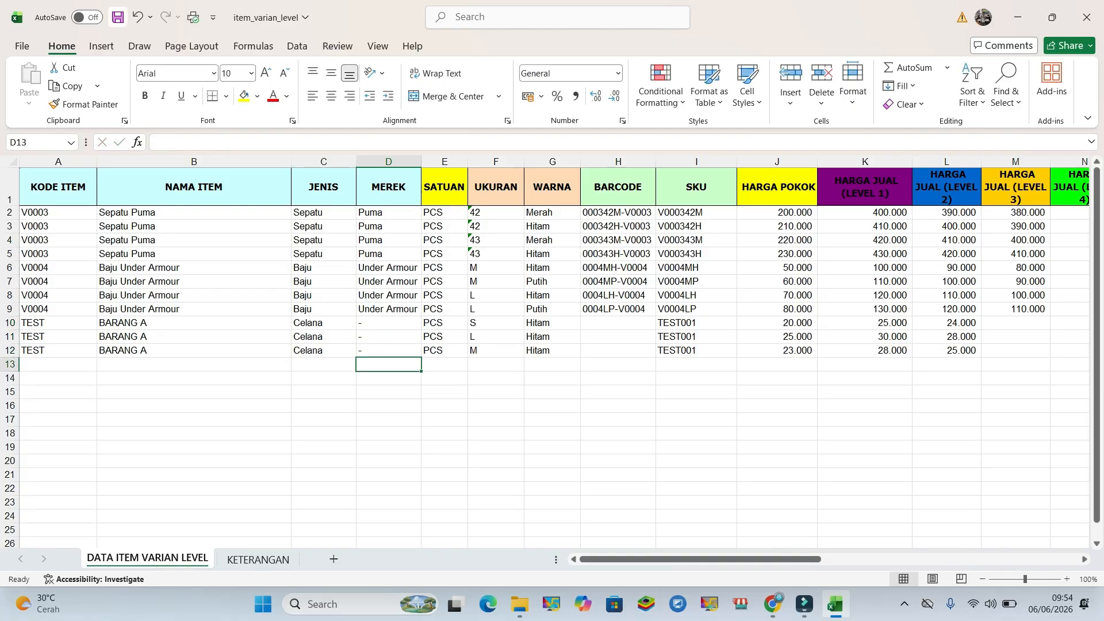
# - Save and close the edited item_varian_level workbook, and switch back to the Ketoko import page in Chrome
pyautogui.hotkey('ctrl', 's')
pyautogui.click(1087, 18)
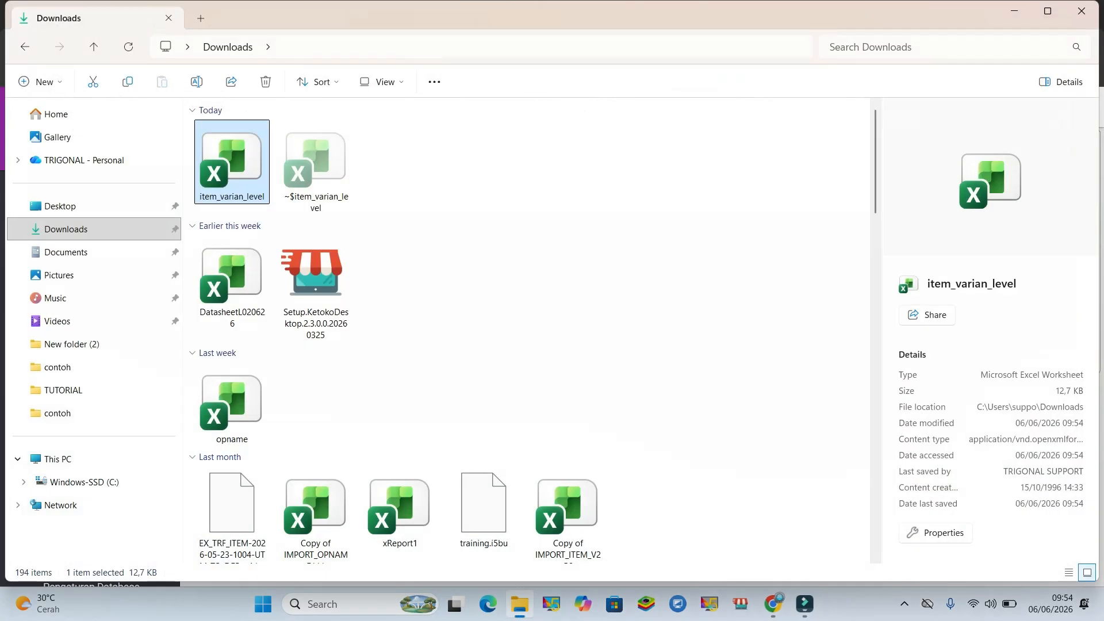
pyautogui.click(791, 604)
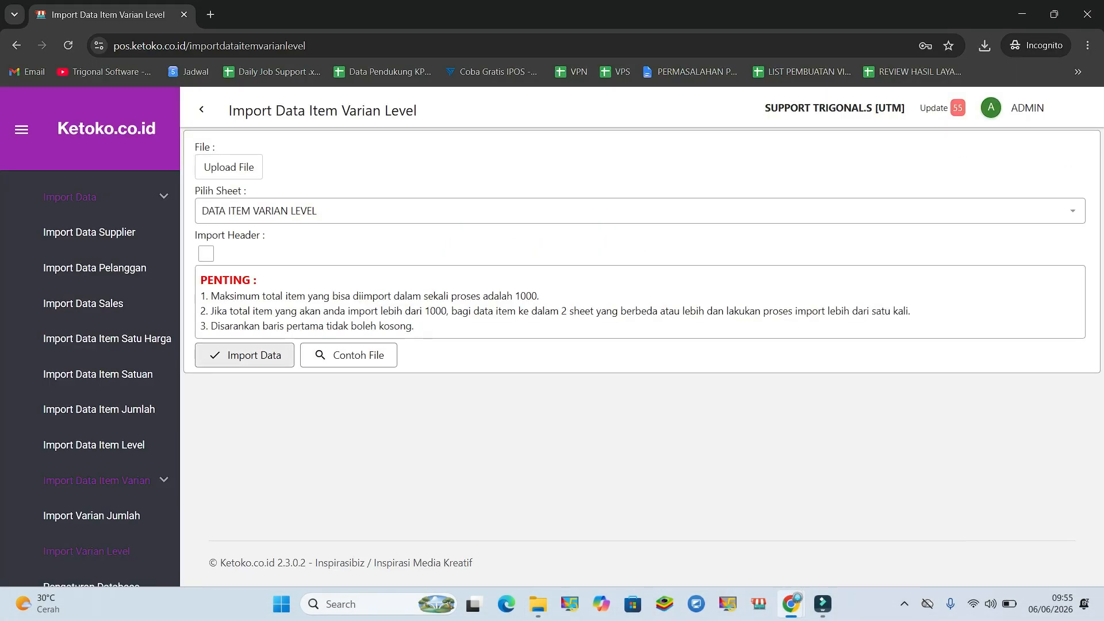
# - Upload the corrected item_varian_level file again and import its DATA ITEM VARIAN LEVEL sheet
pyautogui.click(229, 167)
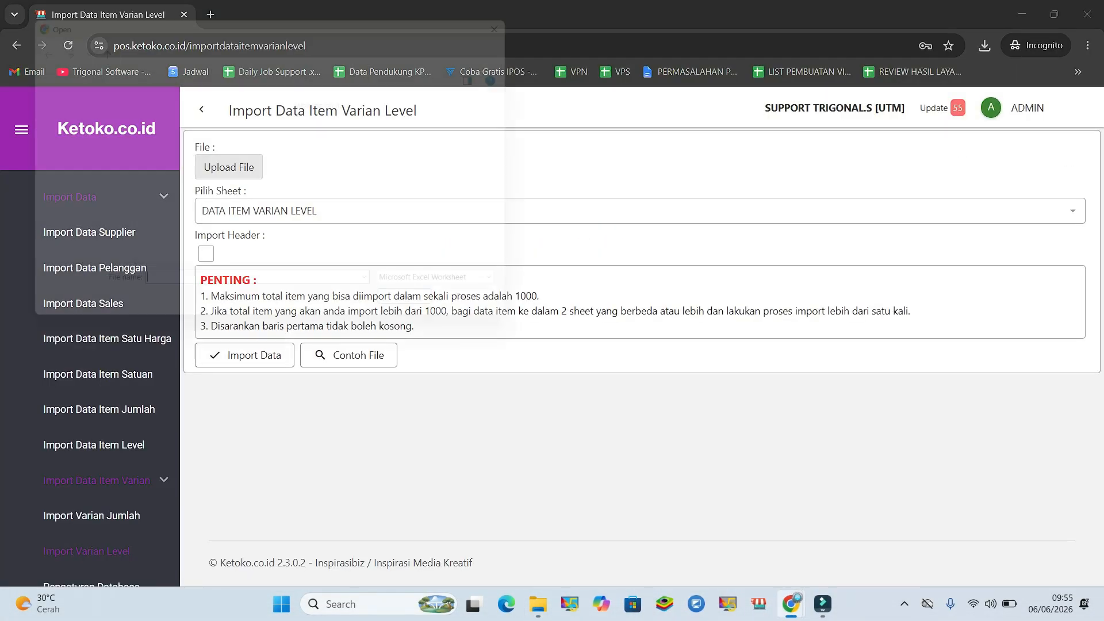
pyautogui.click(167, 150)
pyautogui.click(425, 319)
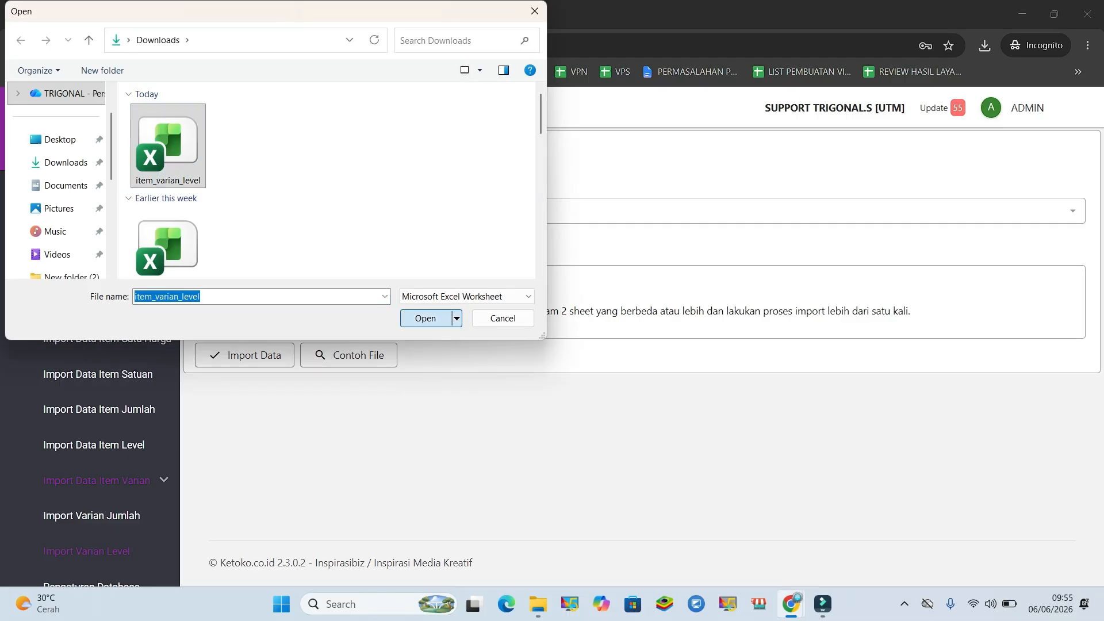
pyautogui.click(245, 355)
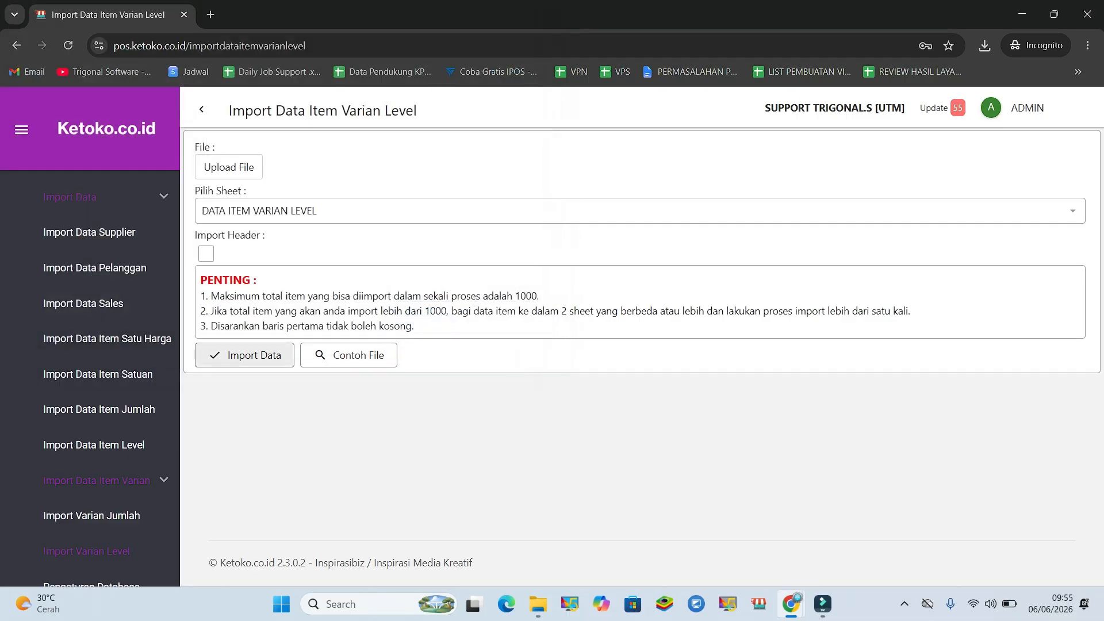